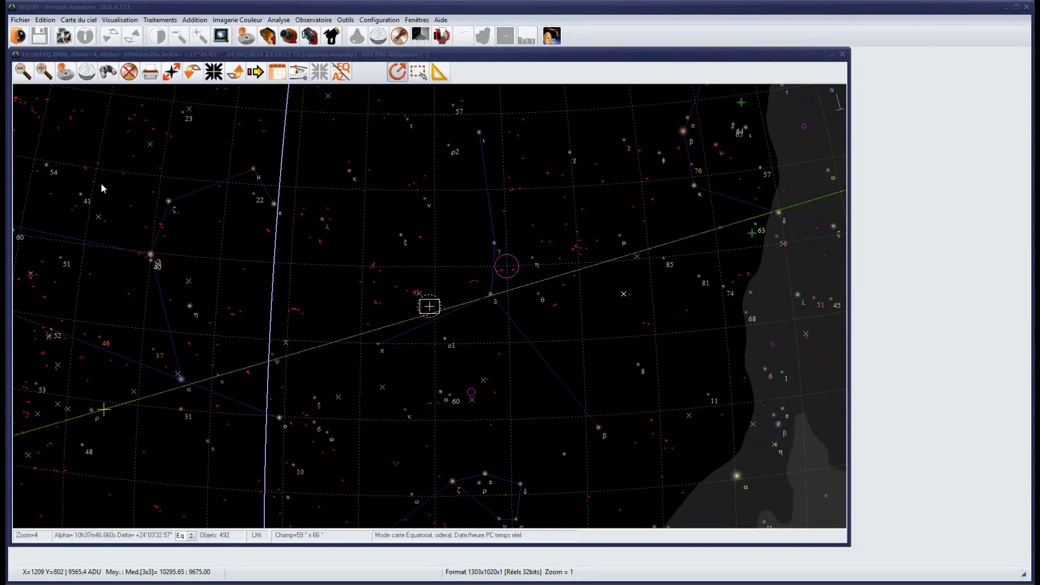
Enable loading of the satellite database in the sky chart's object display options.
click(67, 71)
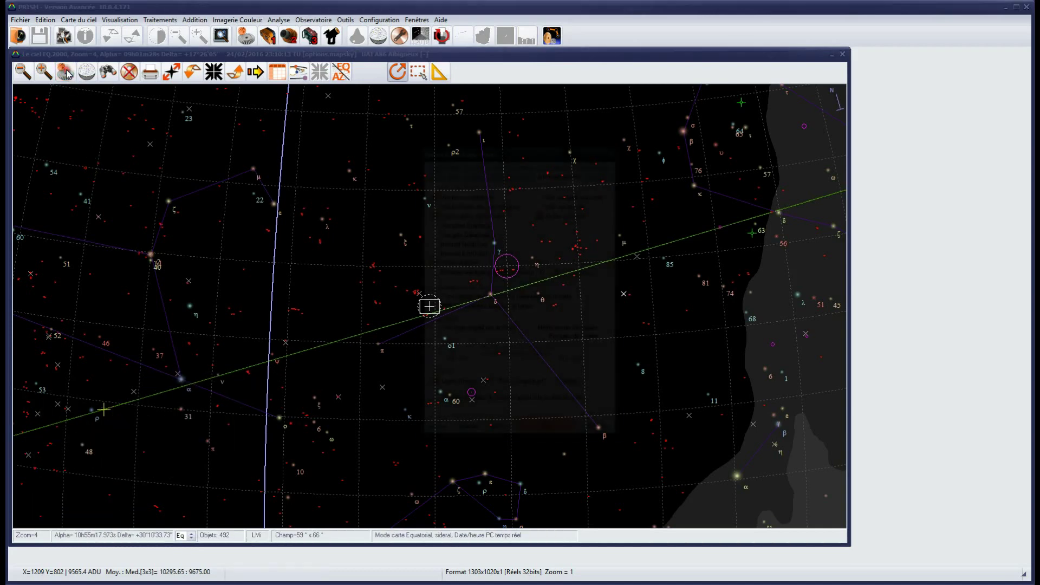
click(606, 172)
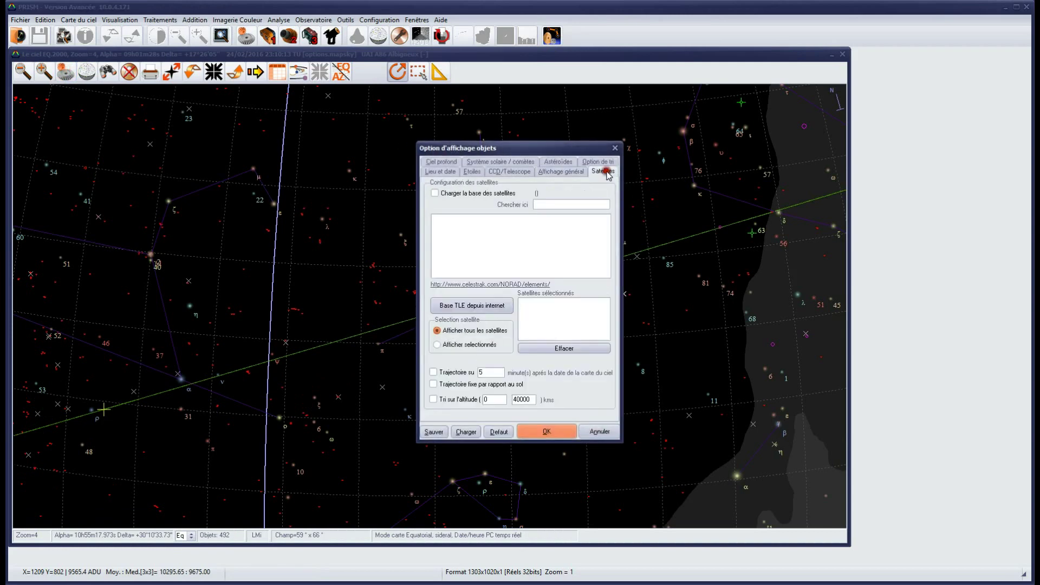
click(455, 195)
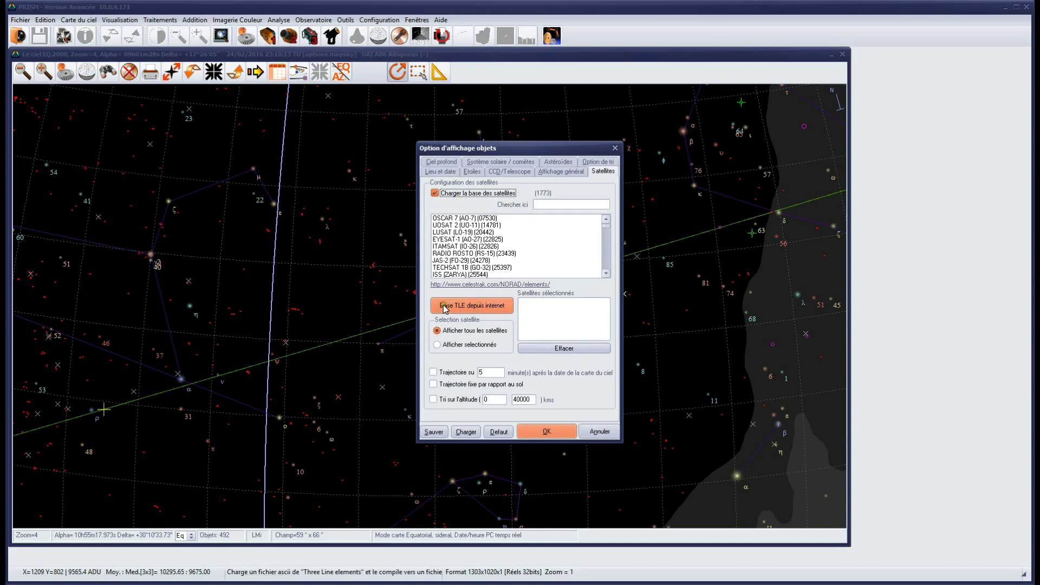
Update the satellite orbit (TLE) database from the internet with only the "100 (or so) Brightest" category selected.
click(488, 307)
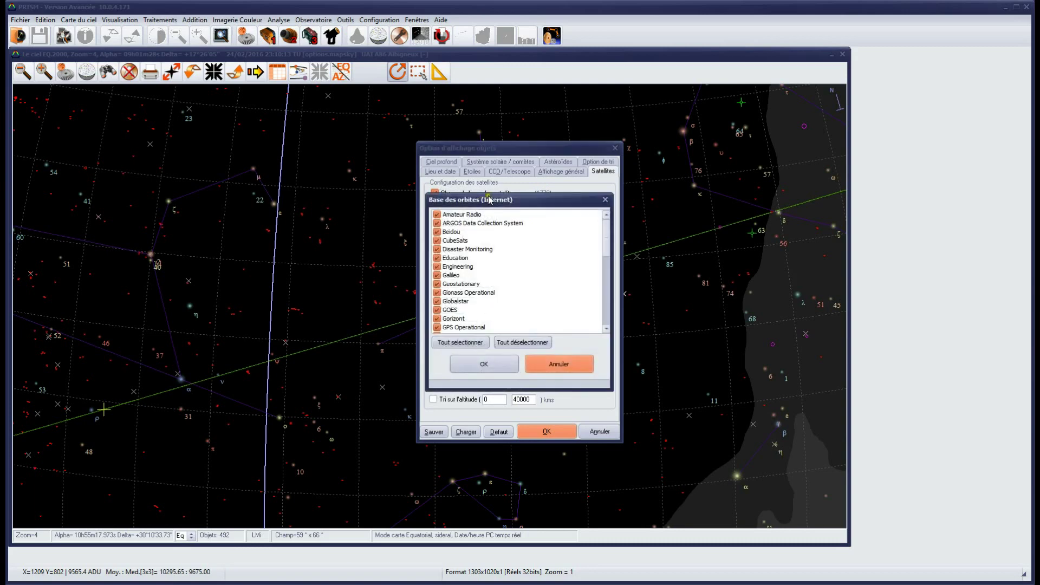
drag(522, 195, 575, 178)
mouse_move(661, 214)
mouse_down()
mouse_move(652, 306)
mouse_move(654, 232)
mouse_up()
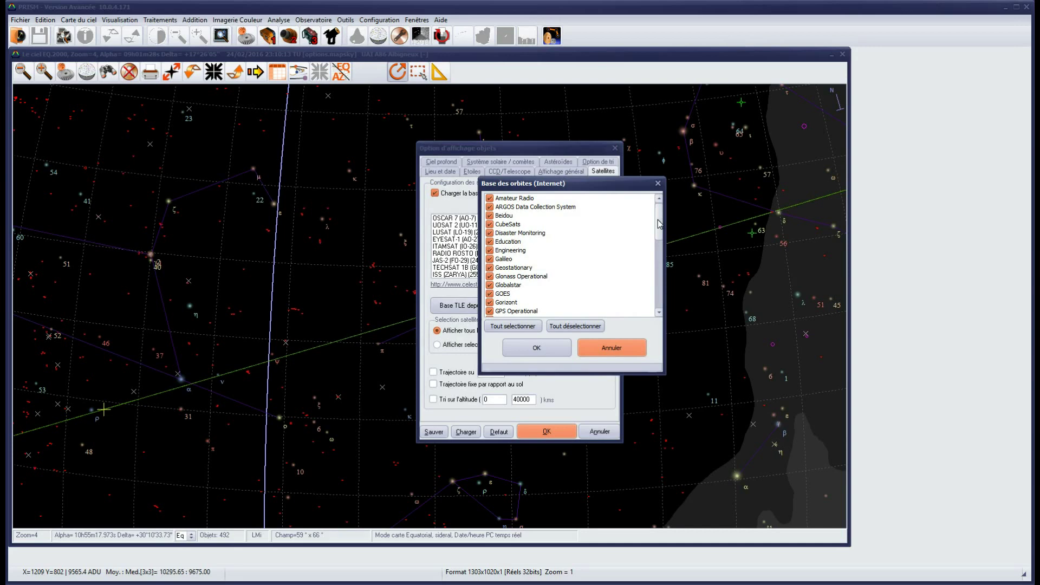
scroll(671, 233, down, 6)
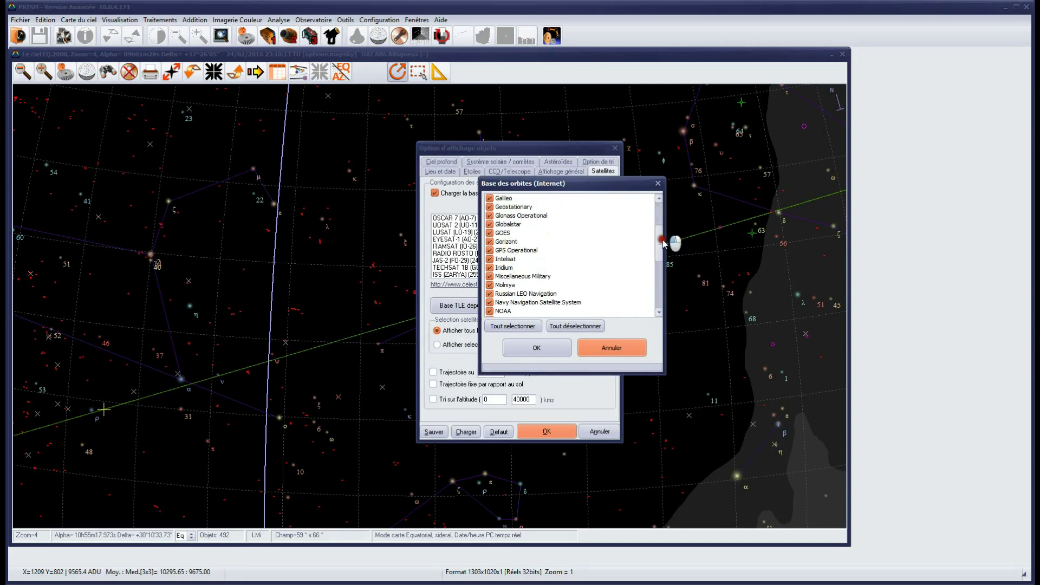
scroll(637, 269, down, 1)
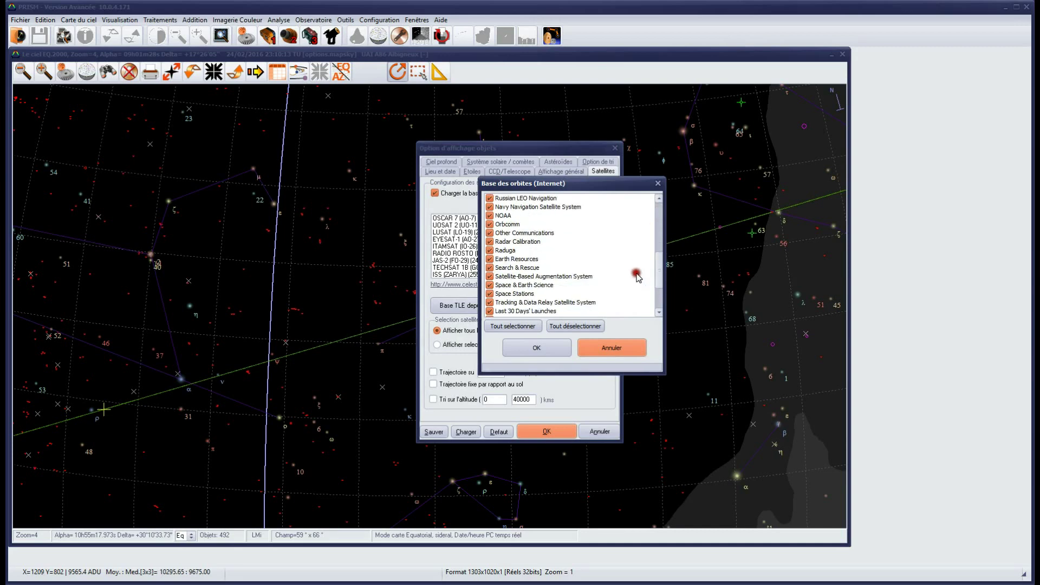
click(575, 326)
scroll(588, 287, down, 2)
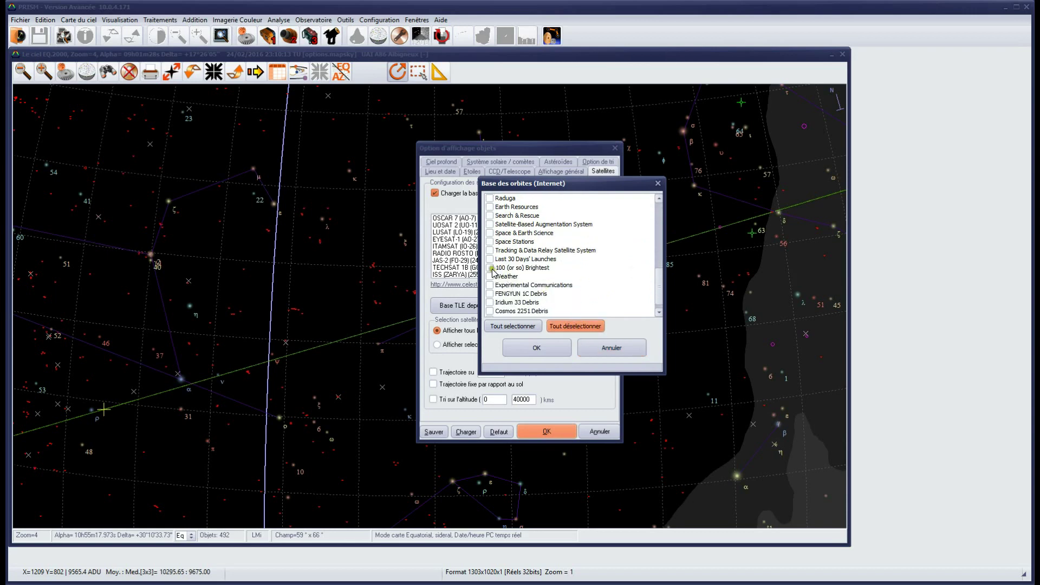
click(490, 268)
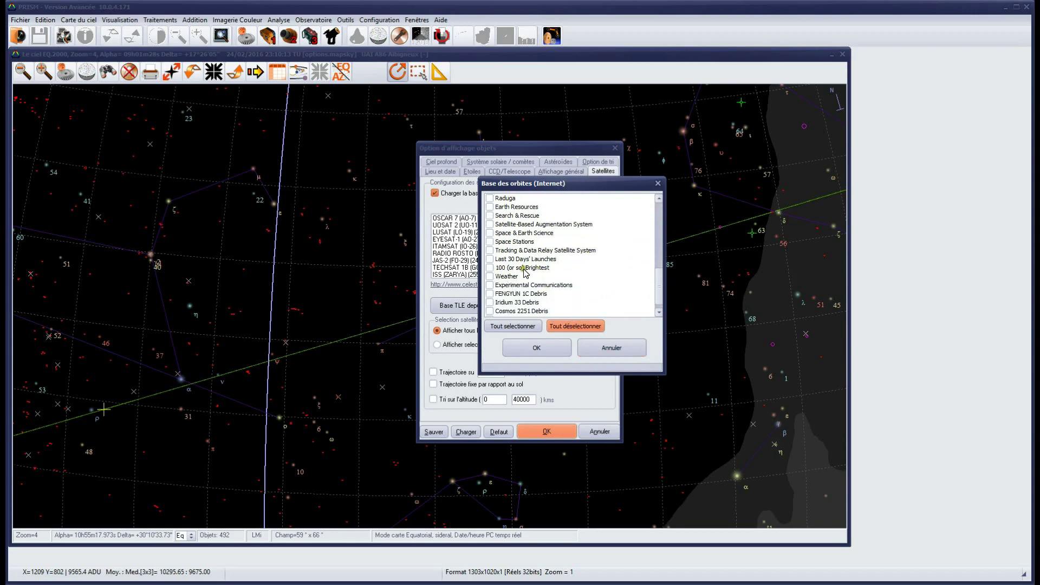
click(490, 267)
click(542, 350)
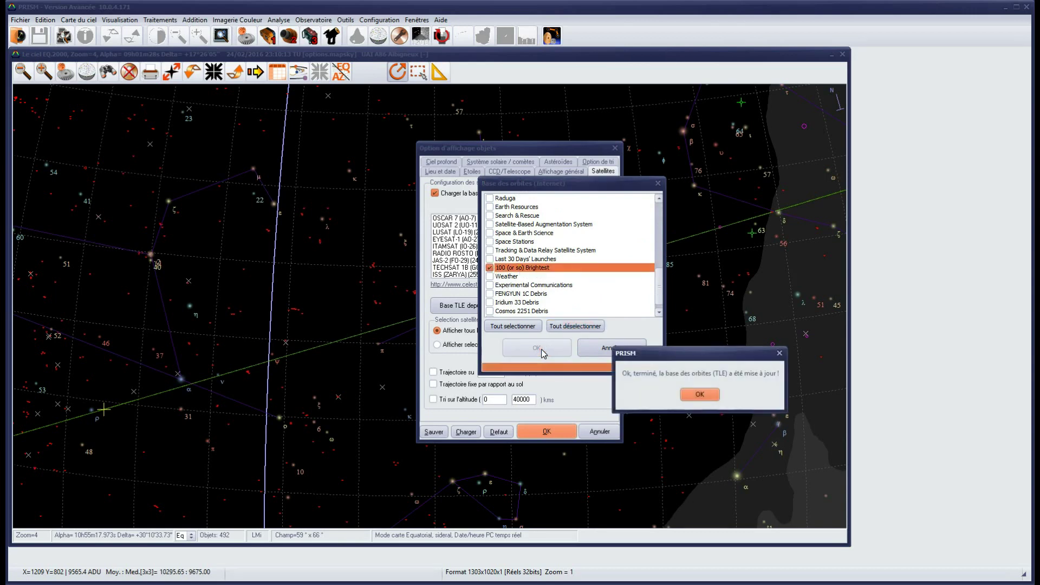
click(699, 394)
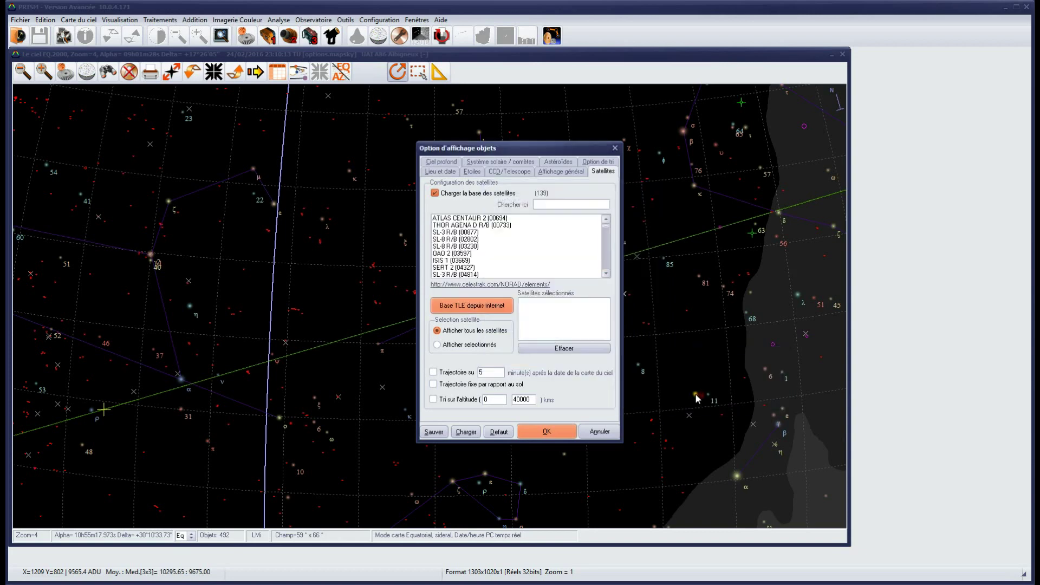
Search the loaded satellite list for ISS and add ISS (ZARYA) to the selected satellites.
drag(605, 226, 606, 267)
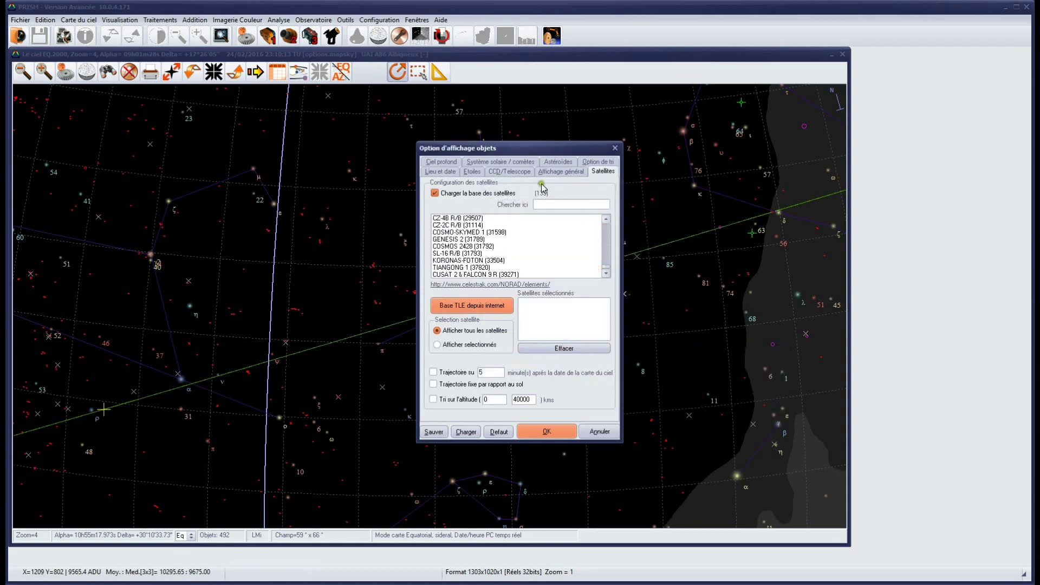
drag(606, 268, 617, 225)
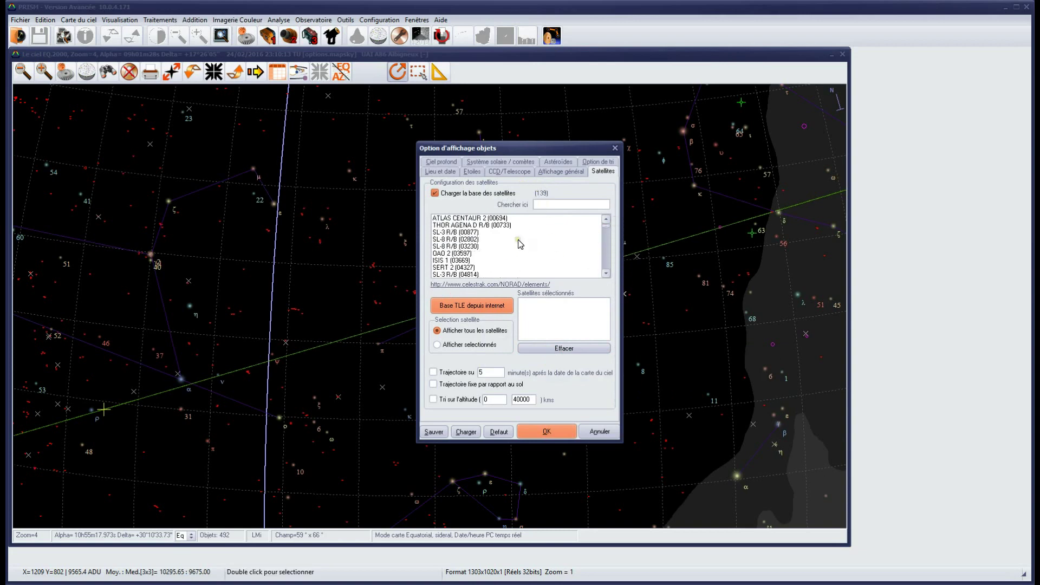
scroll(519, 241, down, 2)
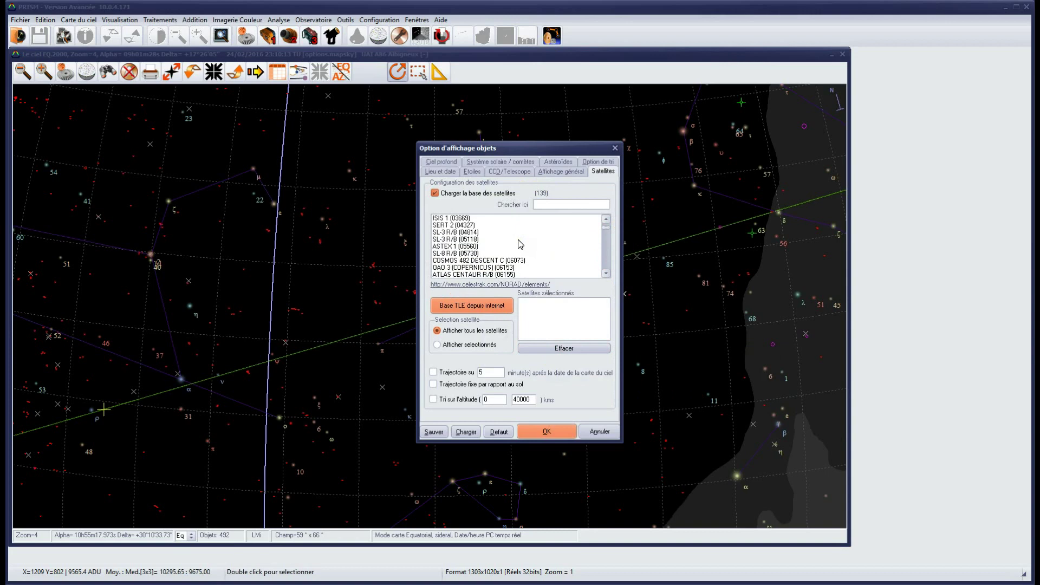
scroll(519, 243, down, 2)
scroll(514, 235, down, 1)
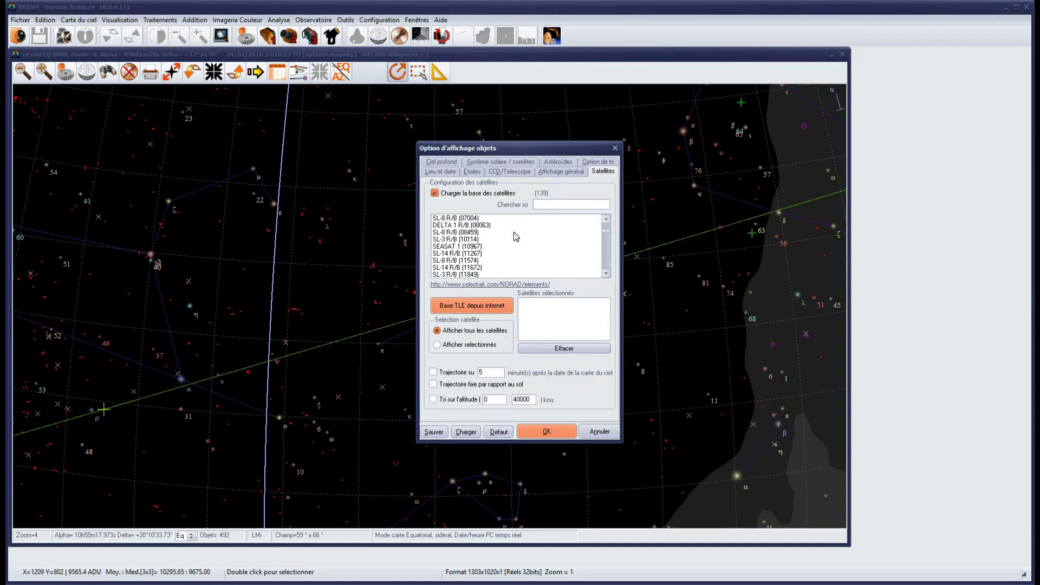
scroll(515, 237, down, 8)
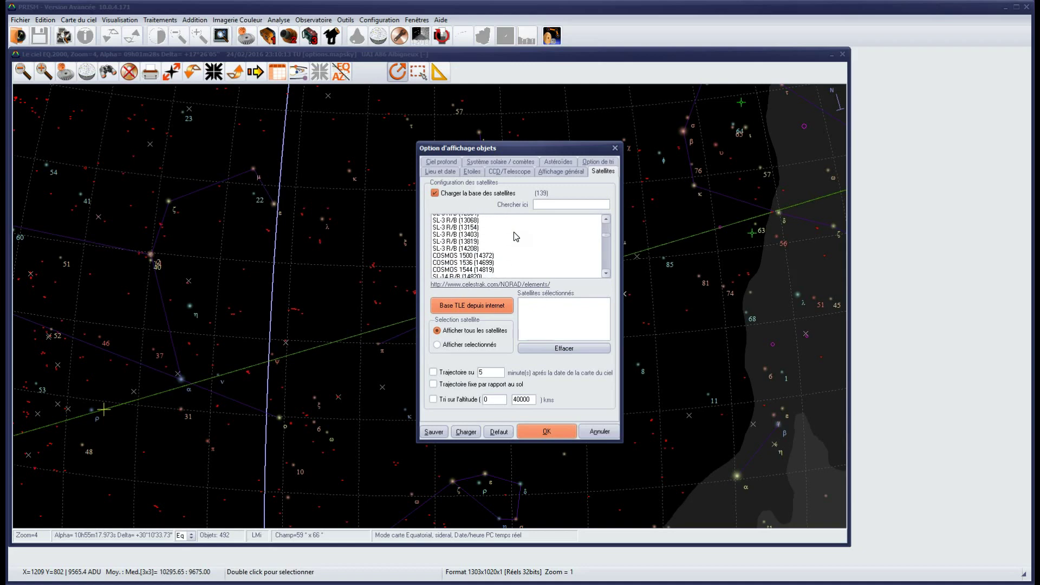
click(548, 203)
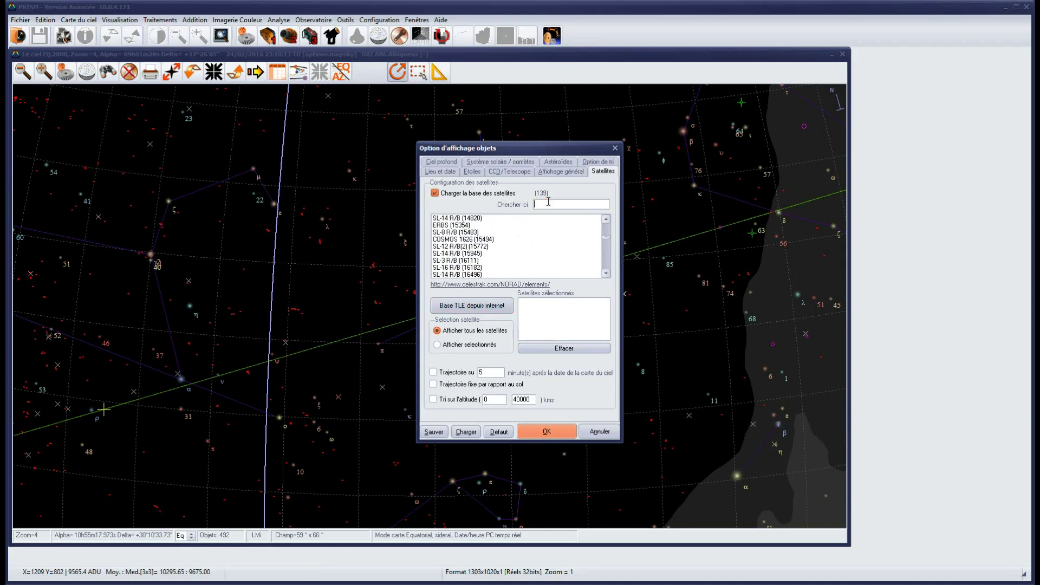
text(ISS)
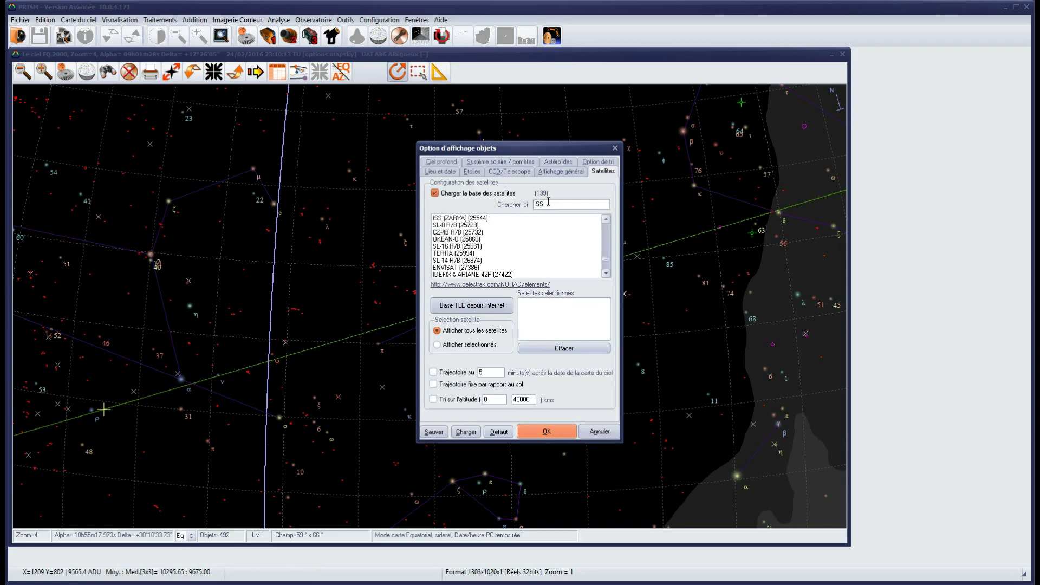
double_click(472, 218)
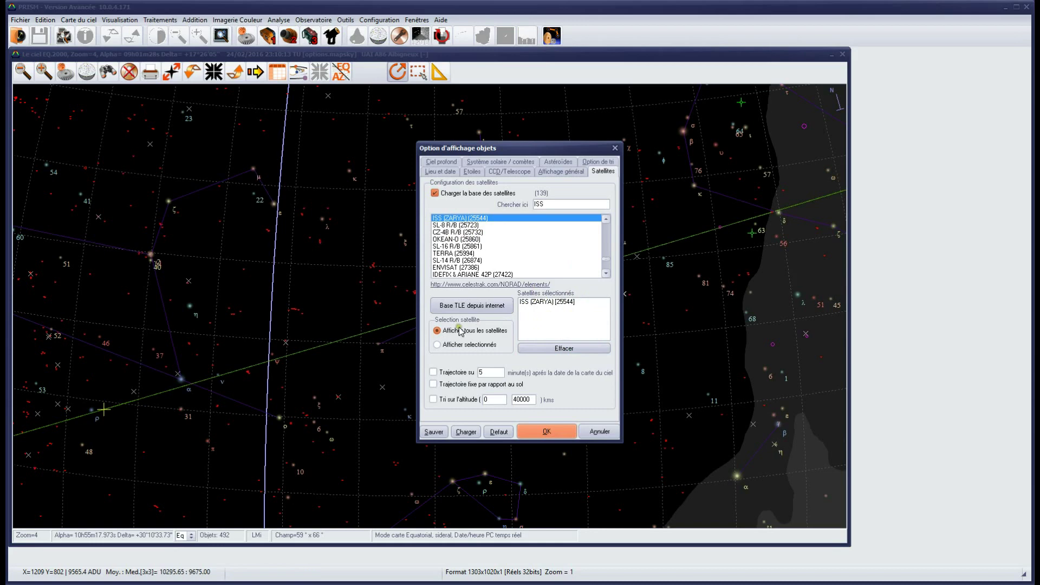
Keep the satellite selection on showing all satellites and apply the display options.
click(490, 326)
click(540, 349)
click(546, 432)
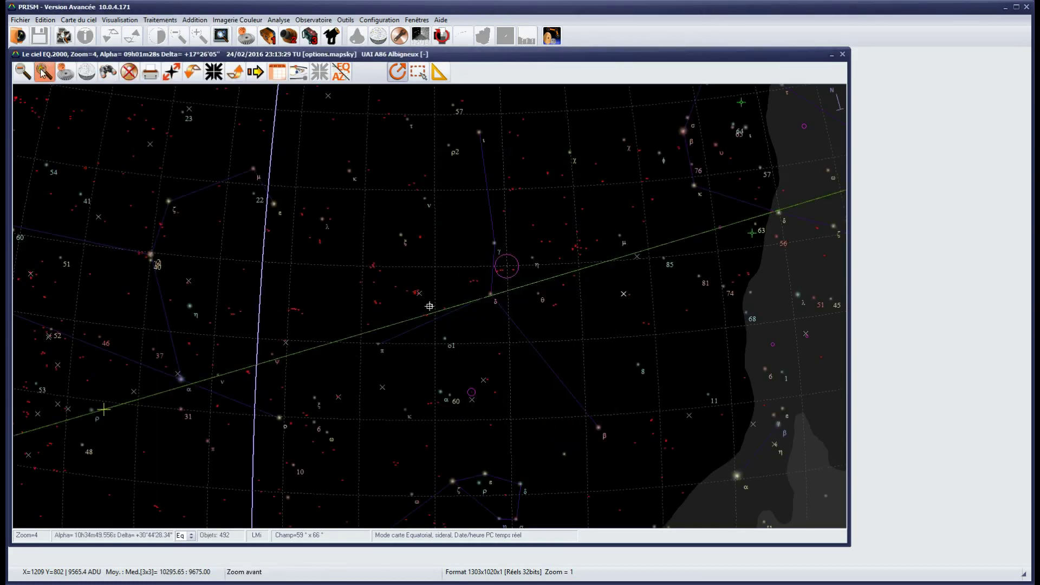
Show the whole sky globe and turn off all deep-sky catalogues and the Milky Way (Voie Lactée) display.
click(87, 72)
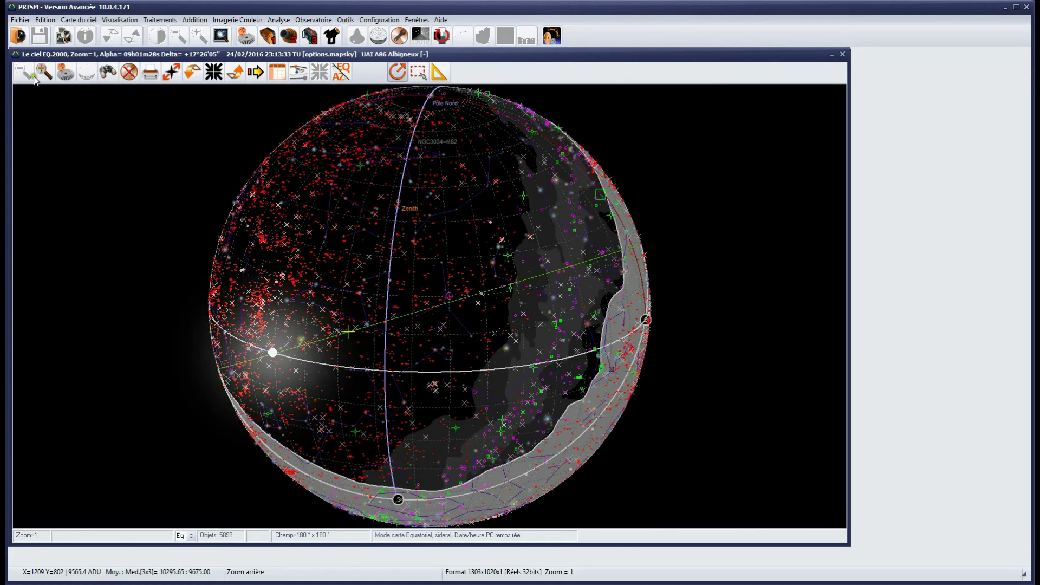
click(64, 73)
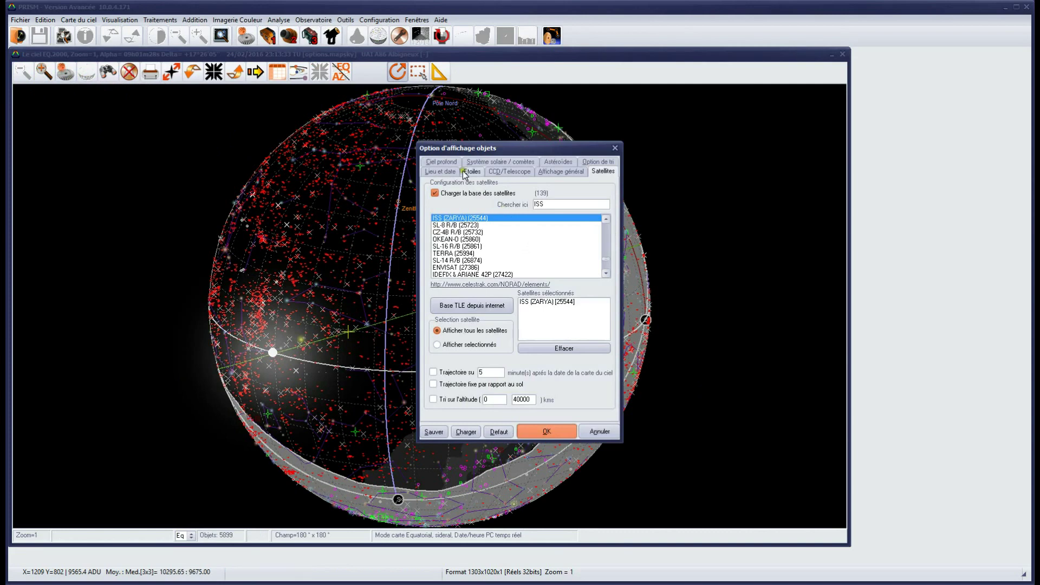
click(443, 166)
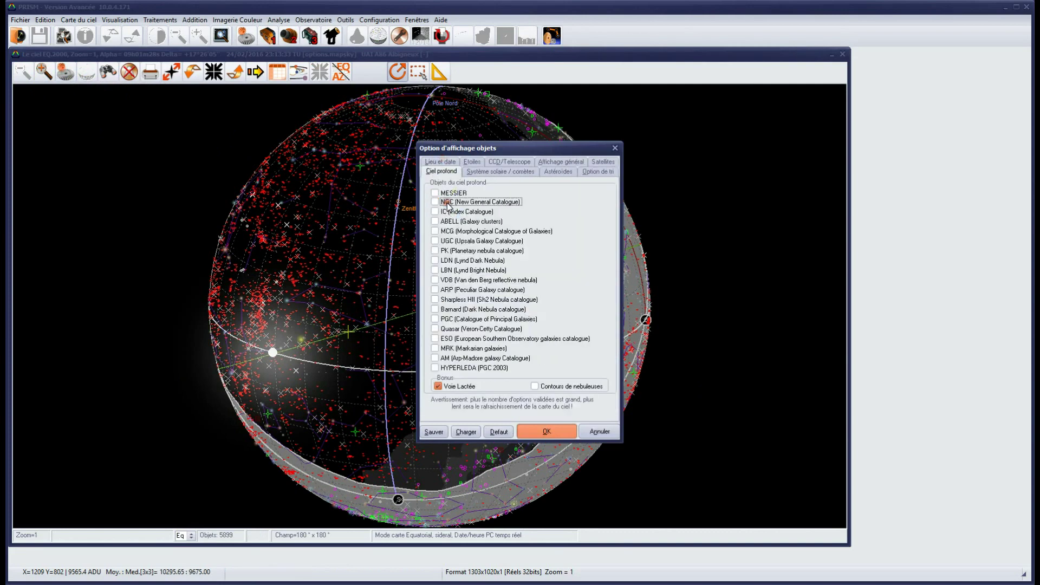
click(460, 385)
click(547, 430)
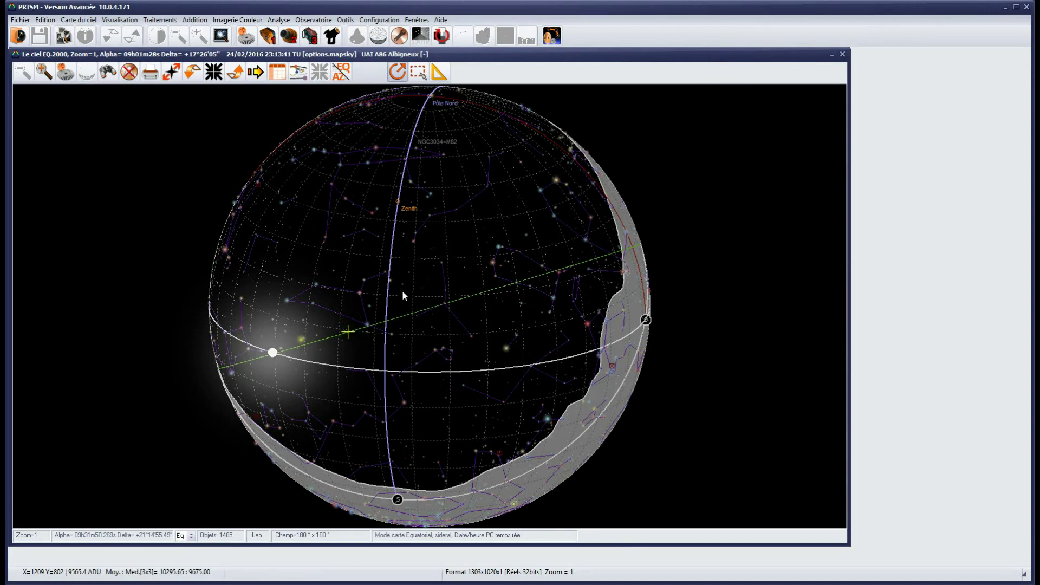
Rotate the sky globe and inspect close-up regions of the chart for displayed satellites.
drag(299, 402, 371, 303)
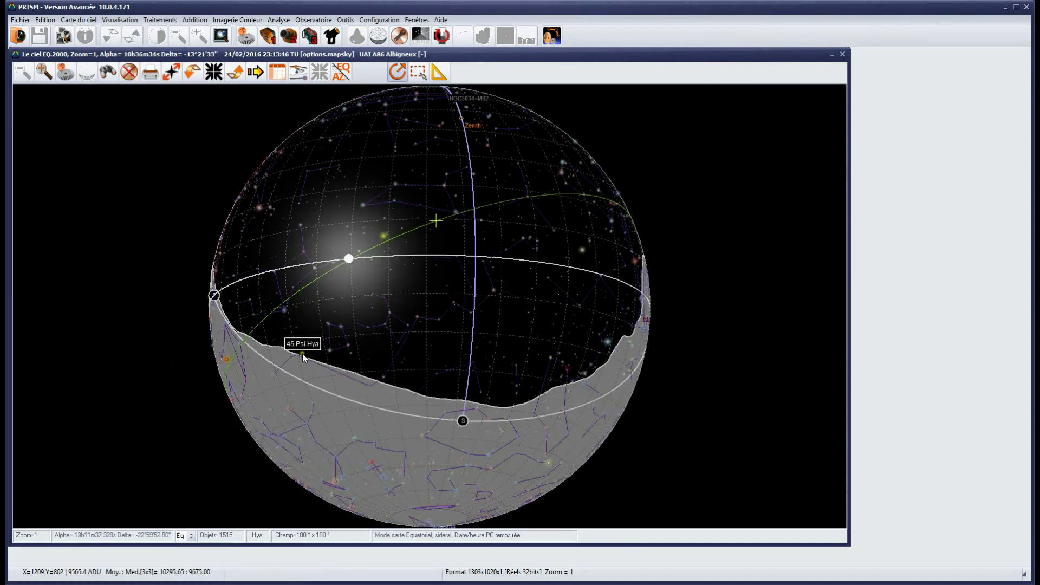
click(418, 71)
drag(305, 343, 357, 387)
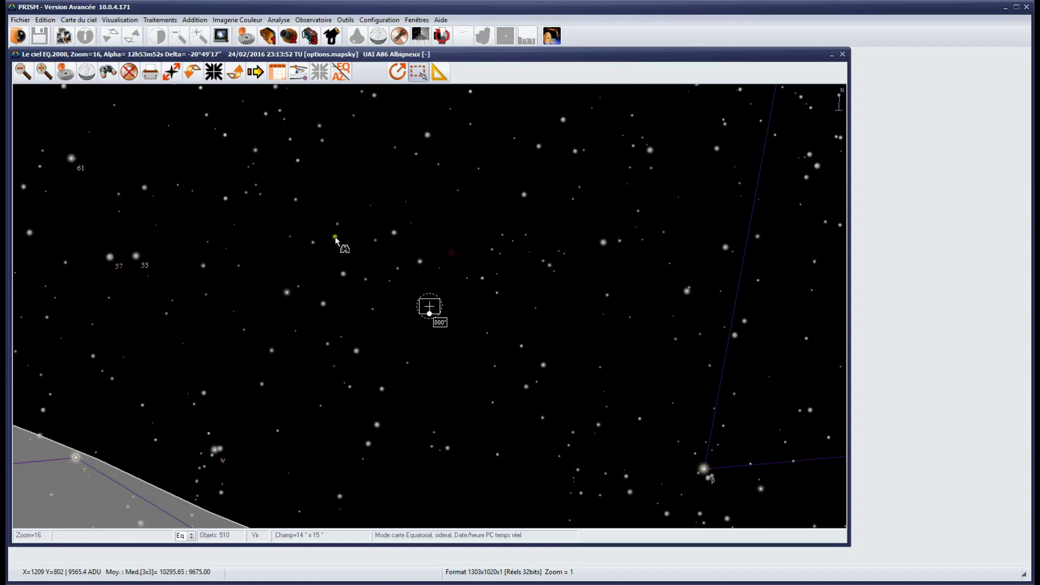
scroll(424, 237, down, 2)
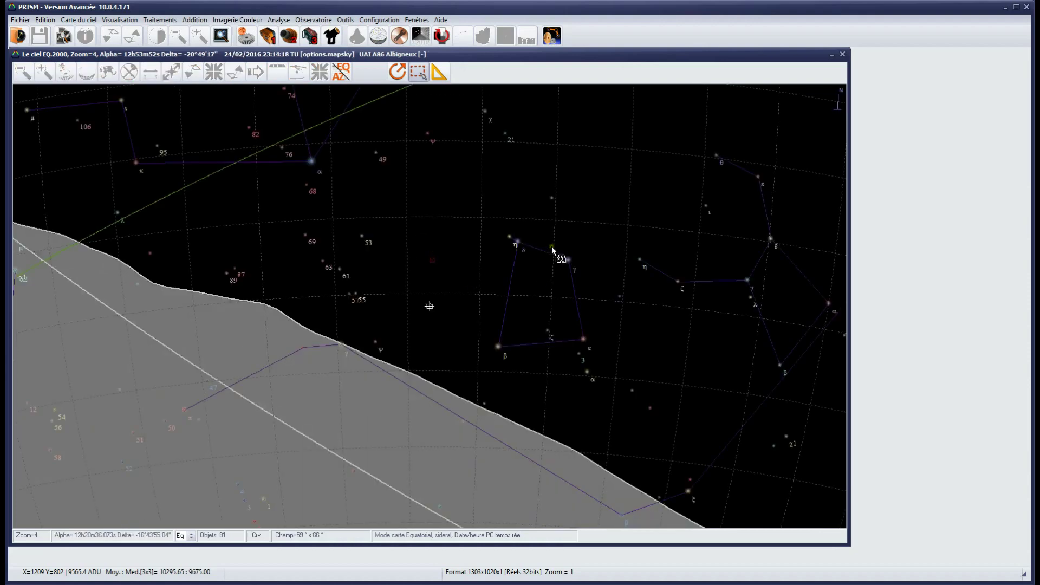
scroll(552, 246, down, 1)
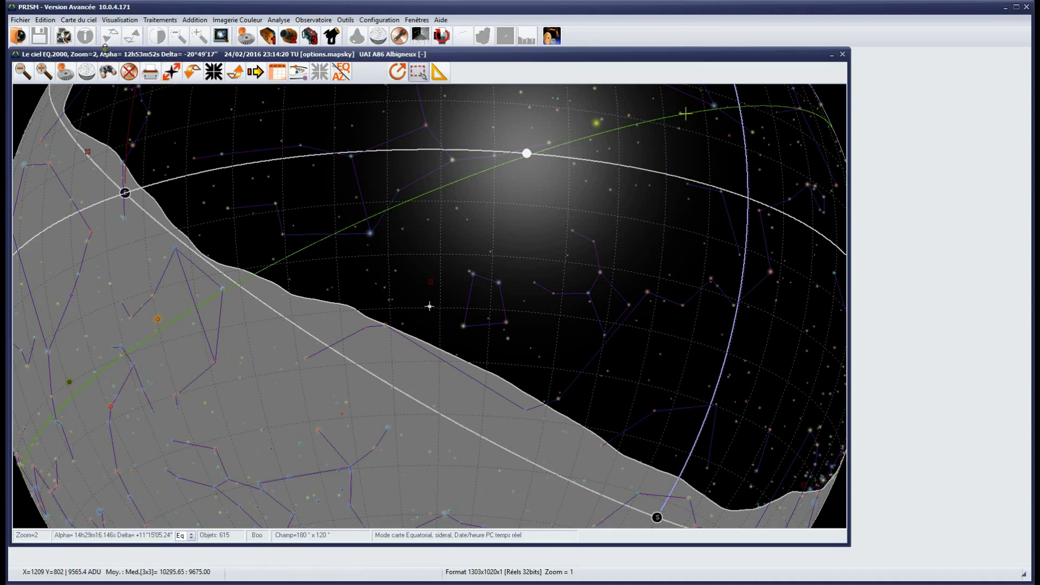
click(81, 72)
drag(480, 160, 458, 212)
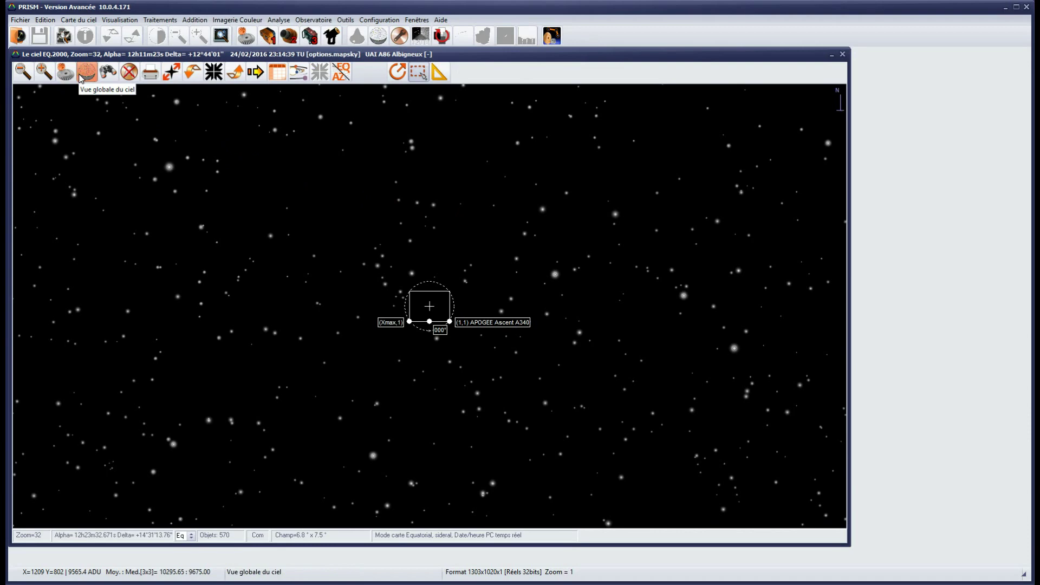
Restrict the satellite display to the selected satellites only in the object display options.
click(62, 76)
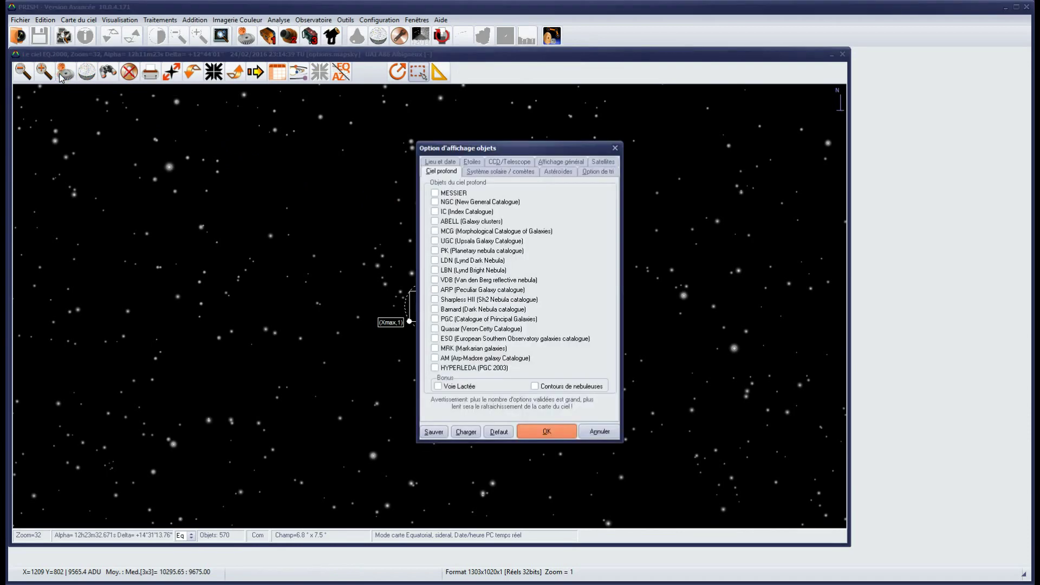
click(604, 162)
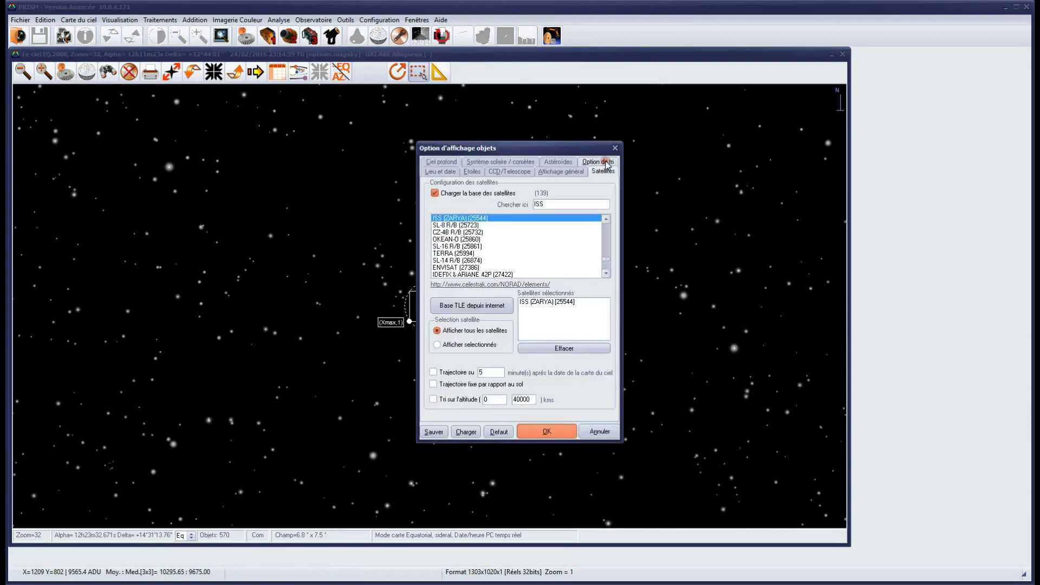
click(467, 345)
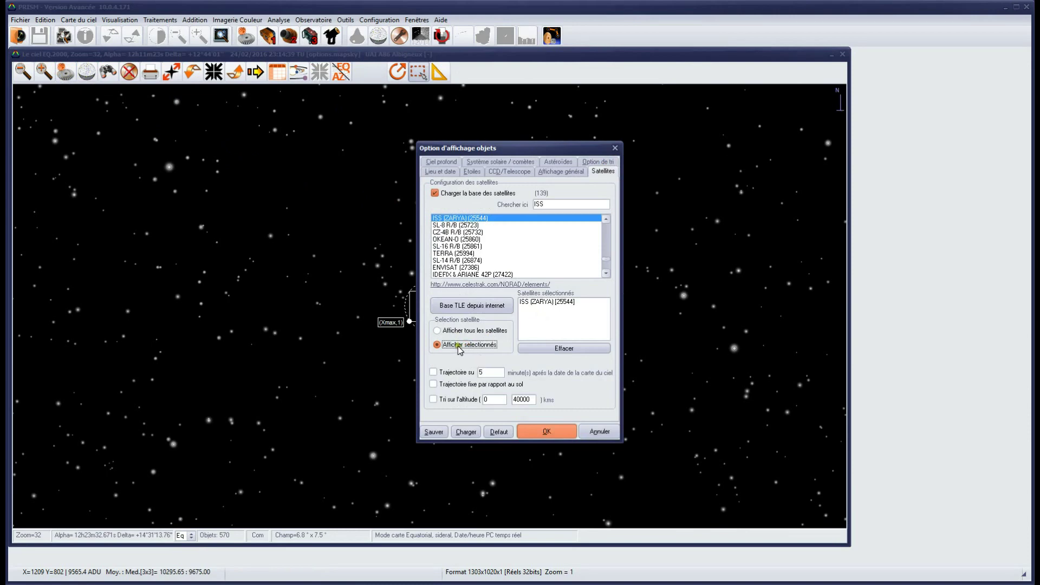
Open the pass predictions for the selected ISS (ZARYA) and review the listed appearance times, azimuths and heights.
click(553, 303)
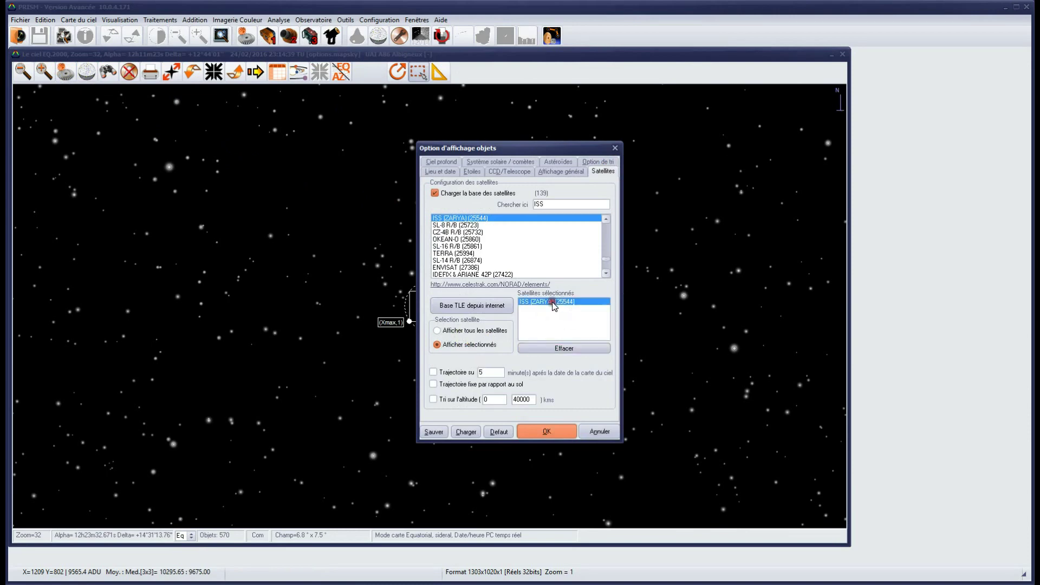
double_click(552, 303)
drag(539, 165, 744, 184)
drag(610, 198, 657, 216)
scroll(667, 236, down, 9)
scroll(668, 236, down, 15)
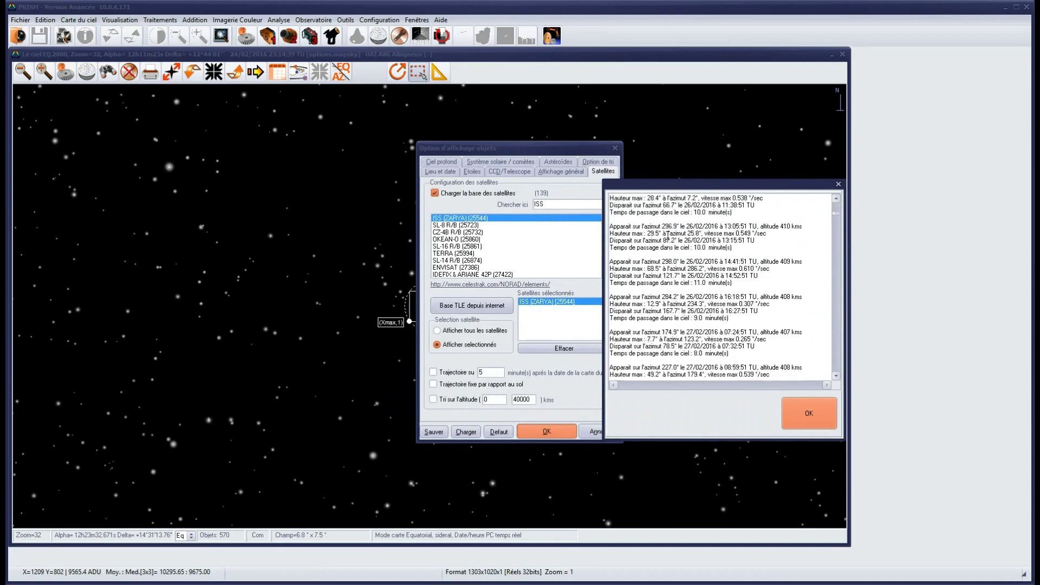
drag(837, 225, 824, 195)
click(674, 226)
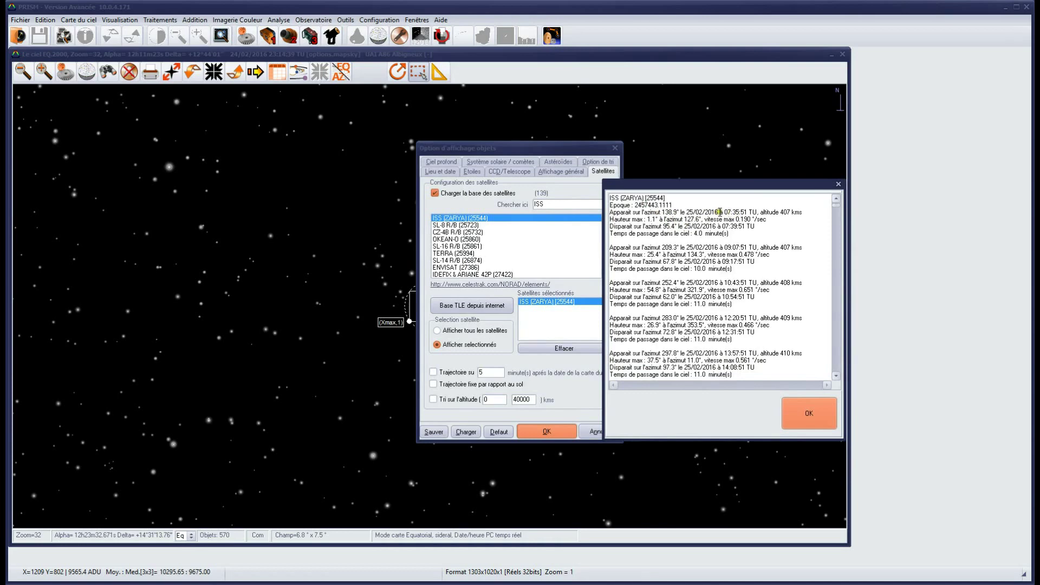
Read through the ISS pass predictions down to the 06/03/2016 pass appearing at 05:13:51 TU, and close the list.
drag(722, 213, 754, 214)
drag(643, 220, 658, 219)
drag(682, 219, 706, 219)
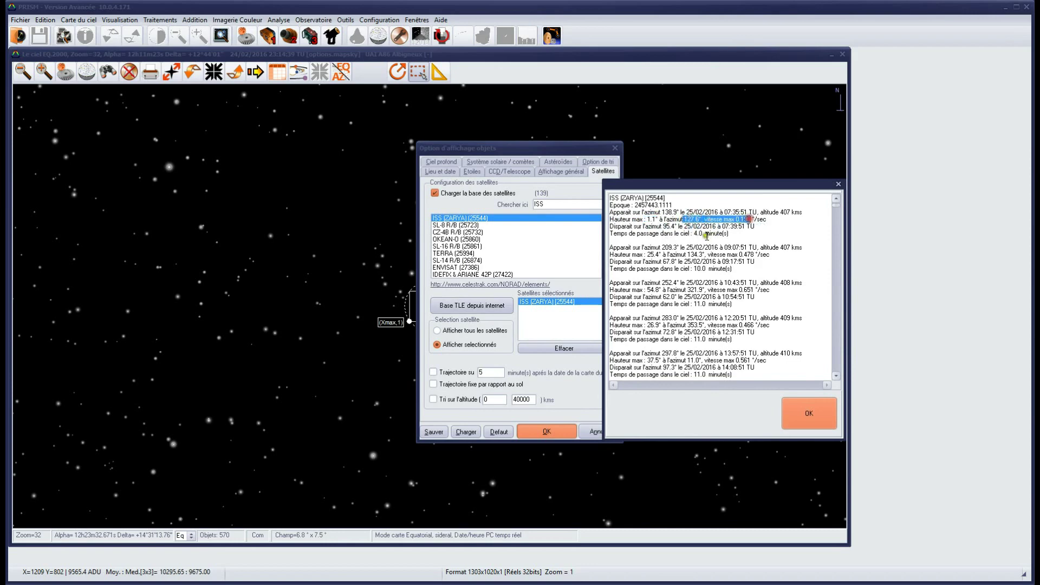
drag(692, 233, 738, 228)
click(739, 234)
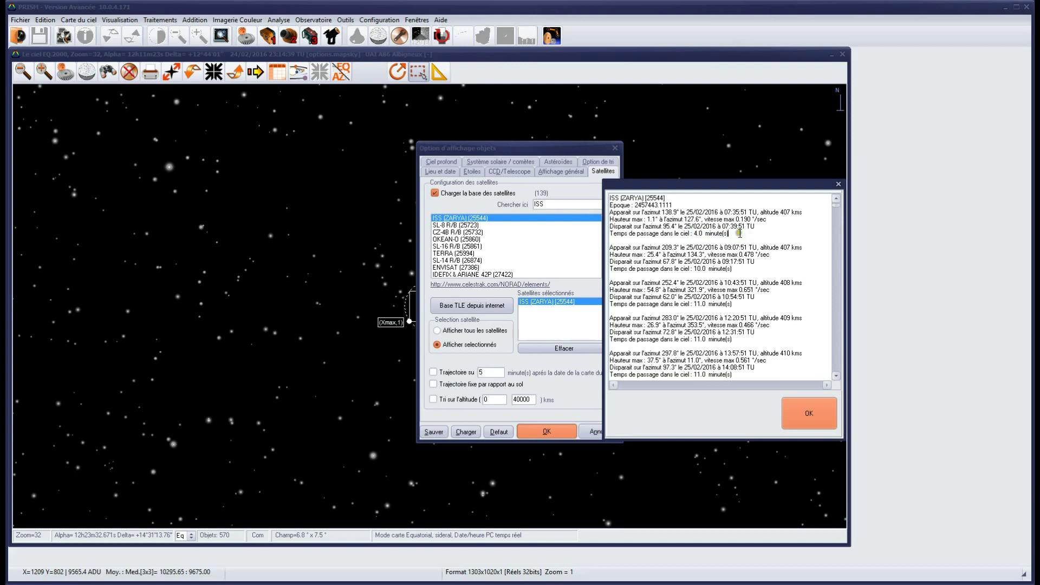
scroll(743, 252, down, 7)
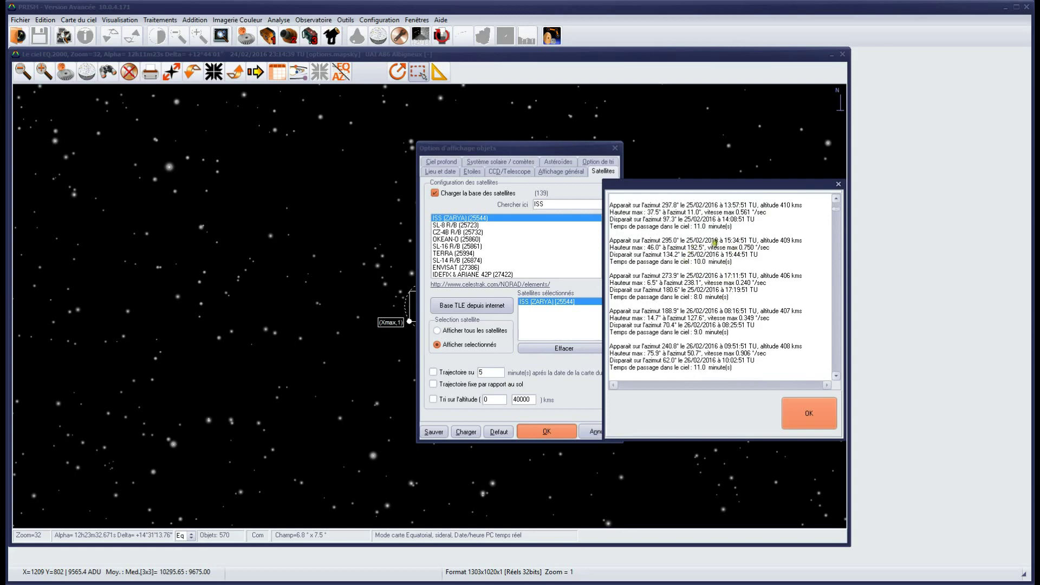
scroll(702, 265, down, 8)
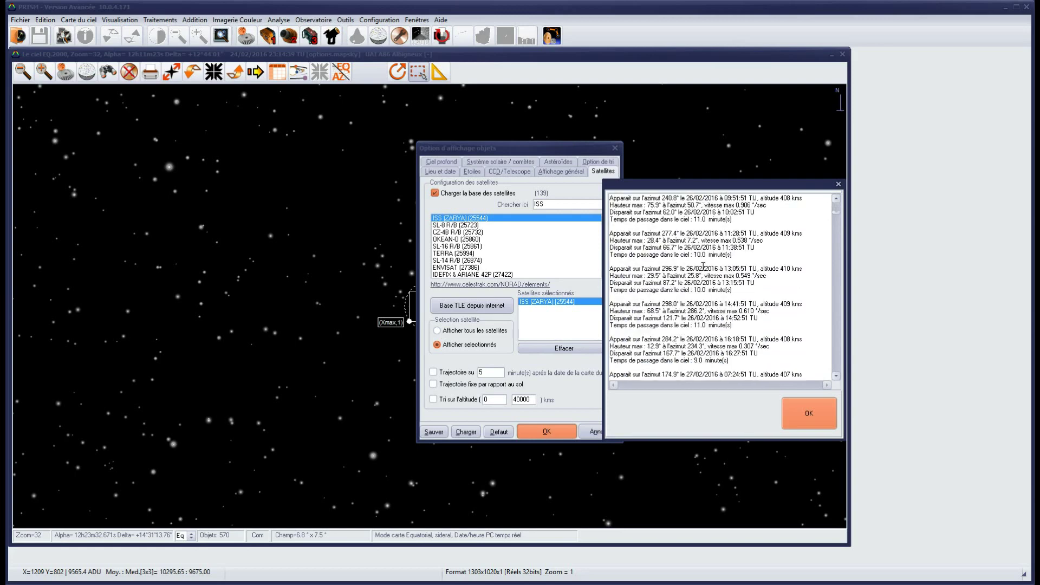
scroll(701, 268, down, 20)
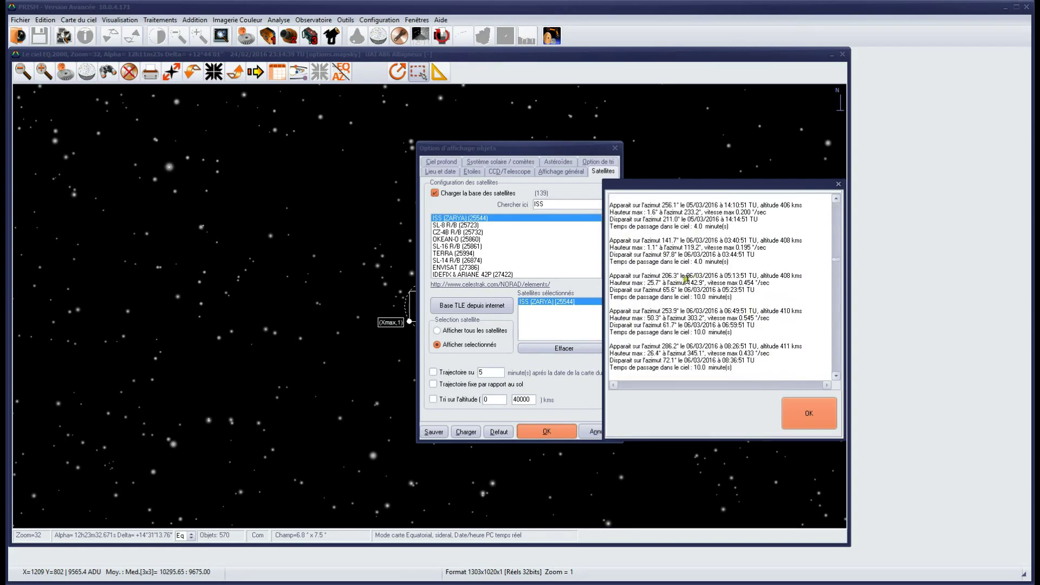
drag(686, 277, 747, 276)
drag(647, 283, 773, 304)
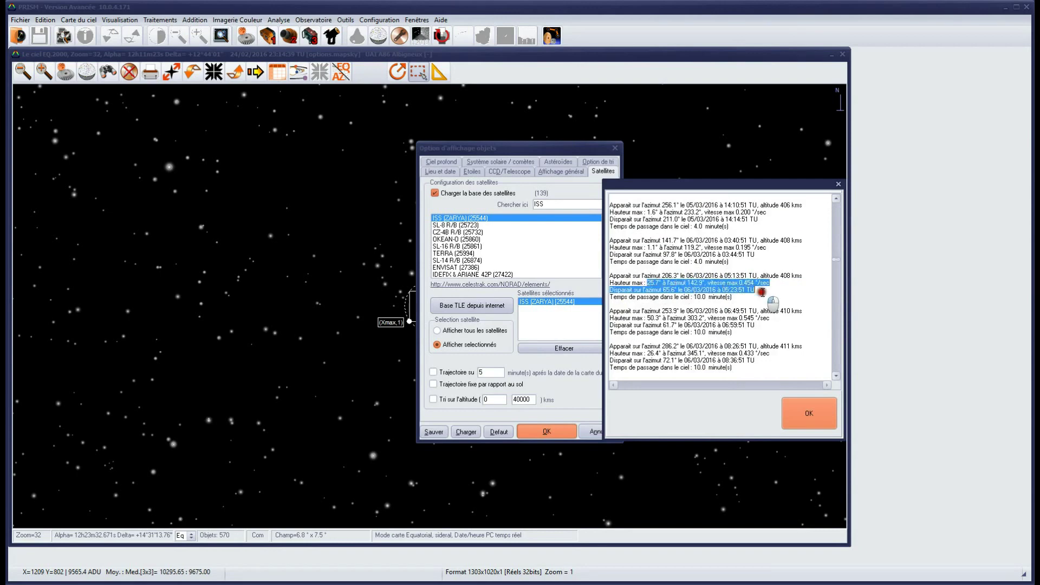
click(811, 410)
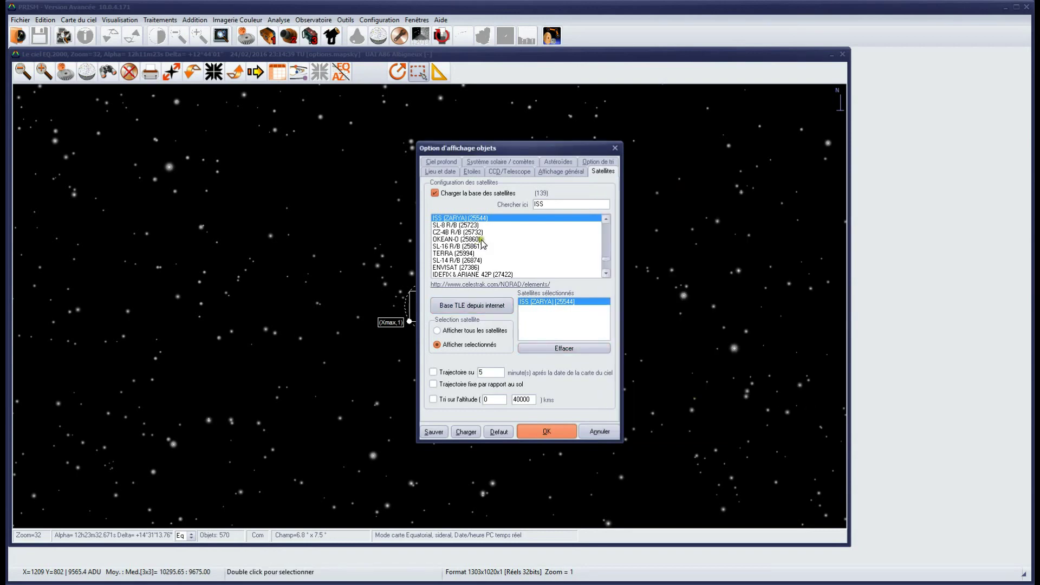
Stop using the computer's date and time for the chart and set the date to day 6, month 03.
drag(522, 152, 653, 137)
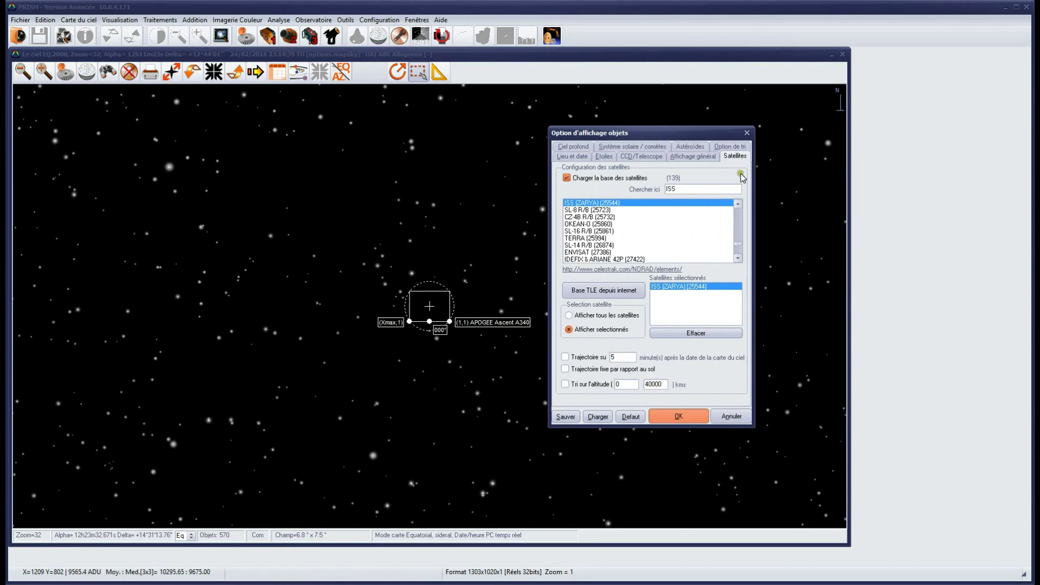
click(571, 157)
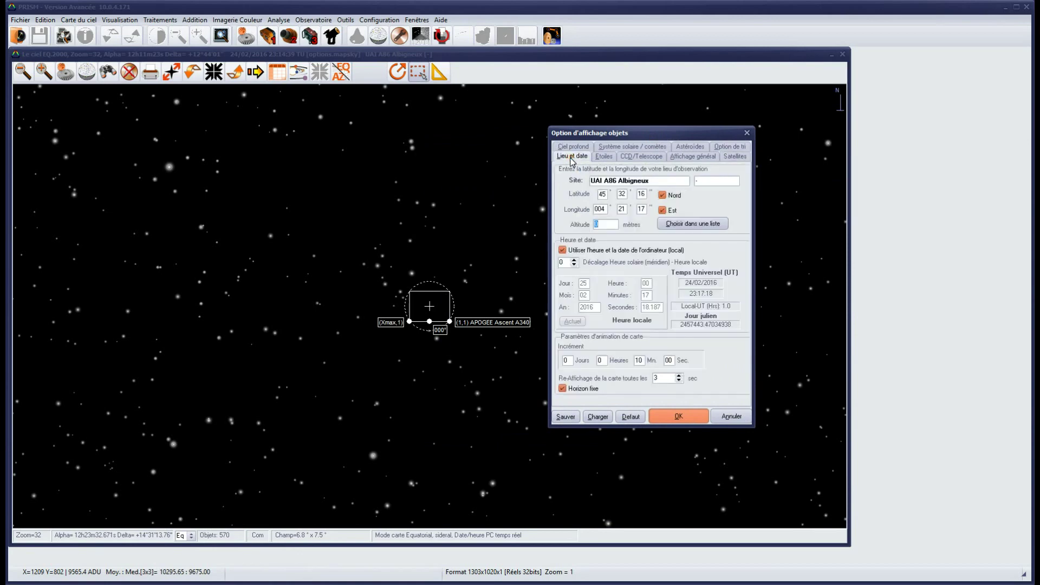
click(601, 253)
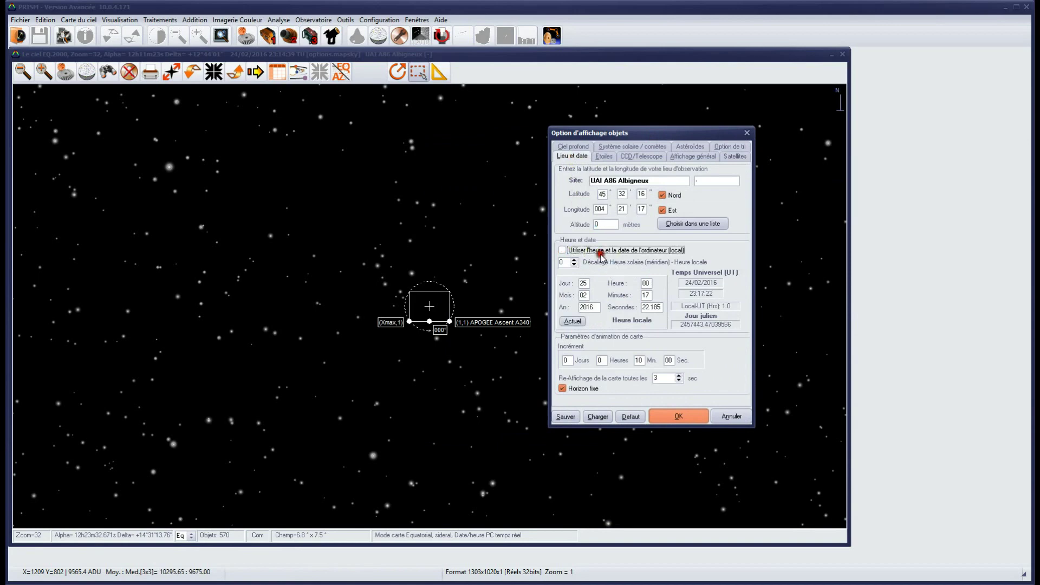
double_click(585, 282)
double_click(585, 293)
text(03)
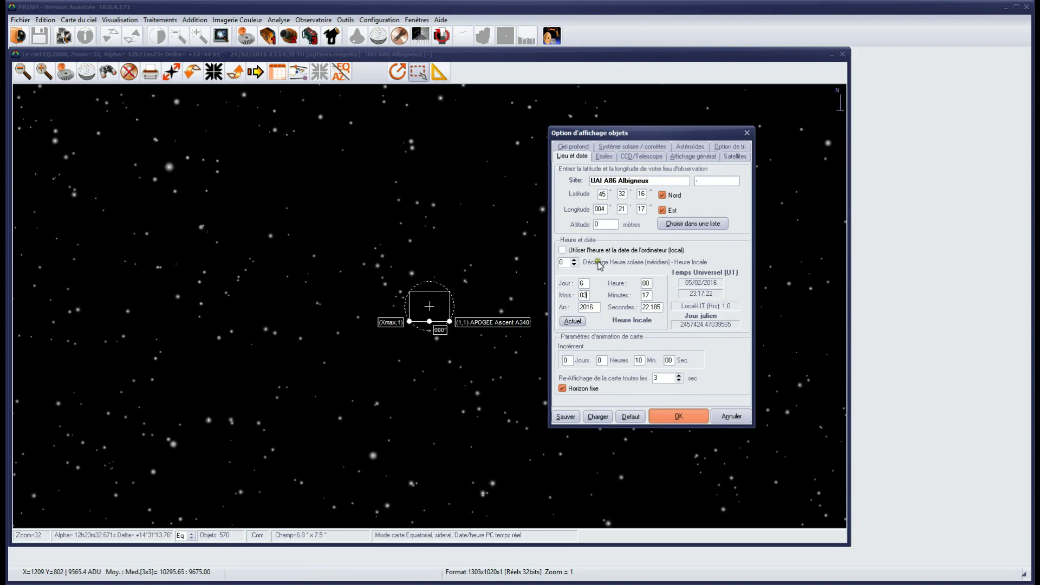
Set the chart's hour and minutes to match 05:13 TU and apply the display options.
double_click(646, 283)
double_click(650, 296)
double_click(645, 283)
click(647, 296)
click(677, 417)
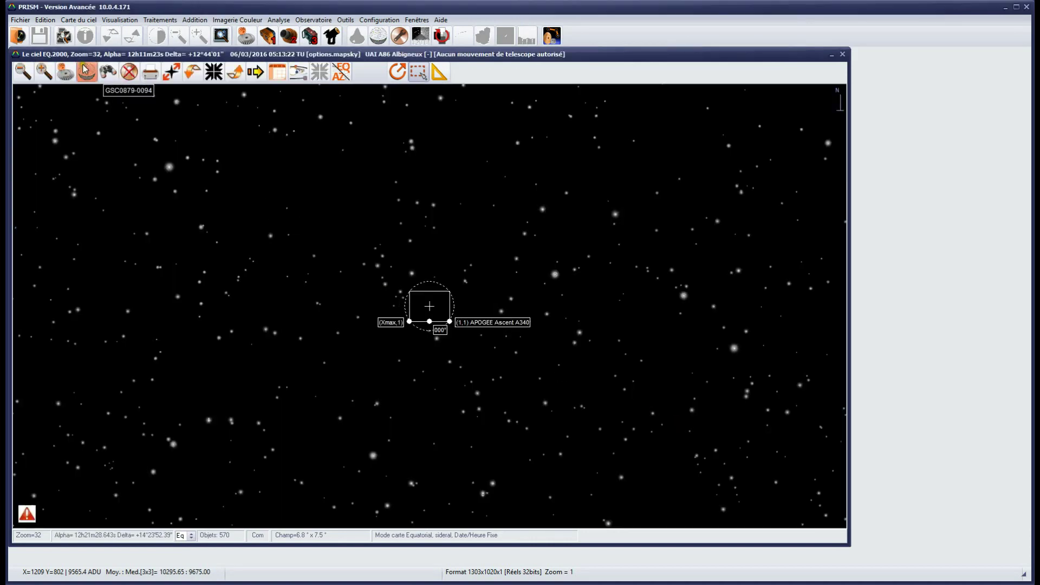
Show the whole sky globe, centre it near the zenith and locate the ISS (ZARYA) near the southern horizon.
click(88, 73)
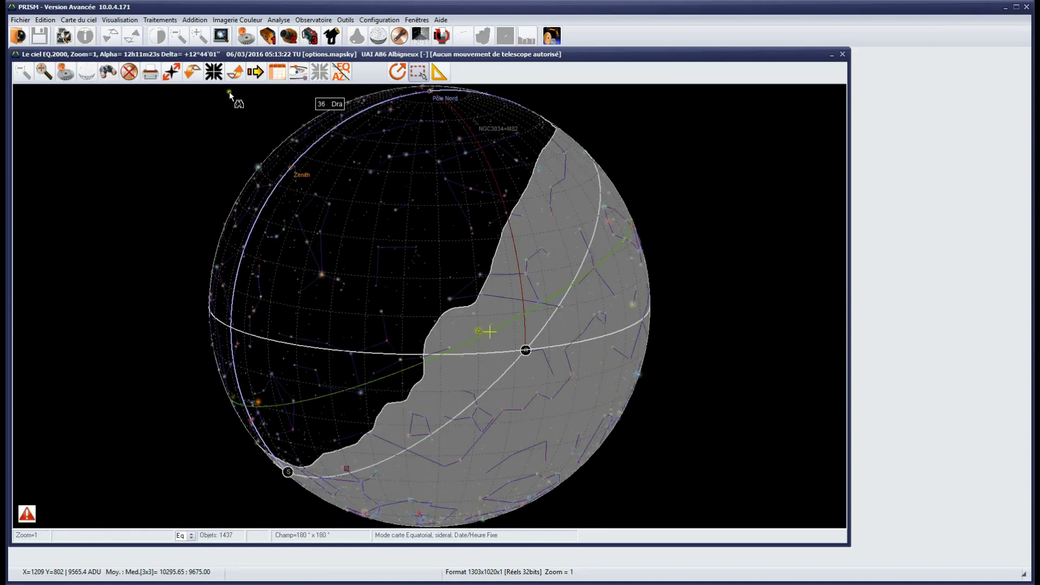
click(402, 76)
right_click(289, 168)
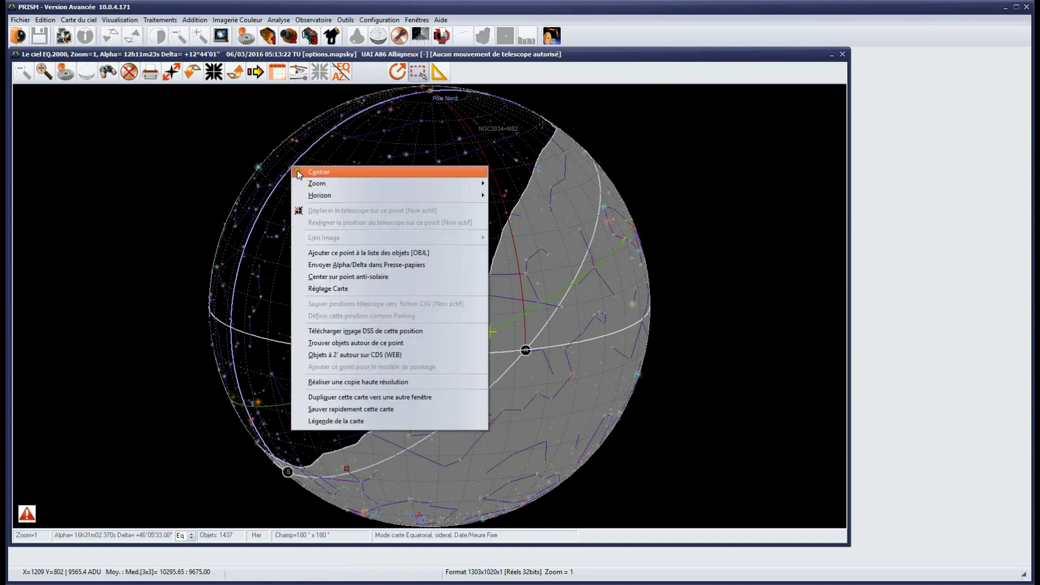
click(298, 171)
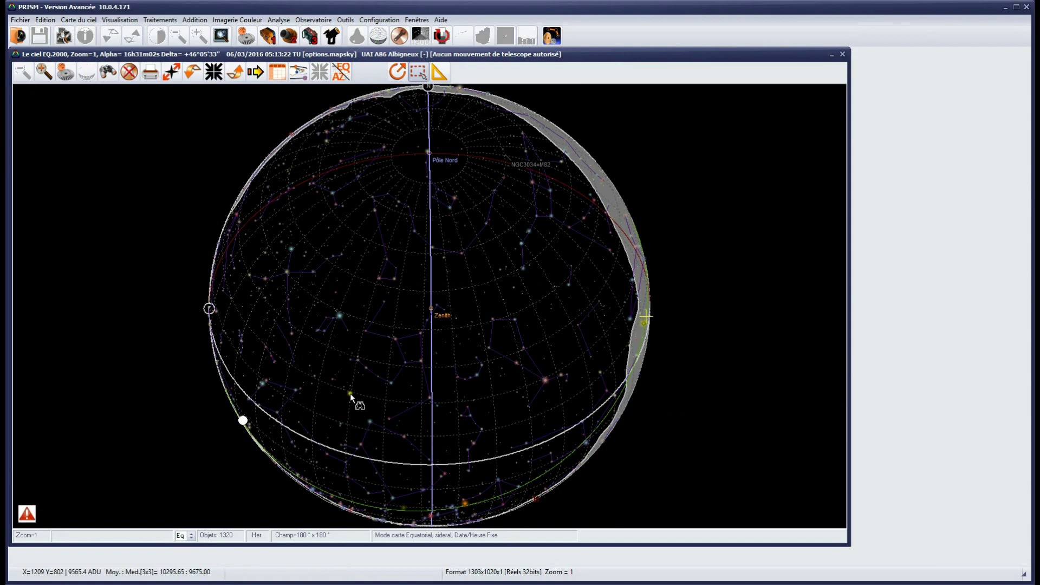
click(483, 365)
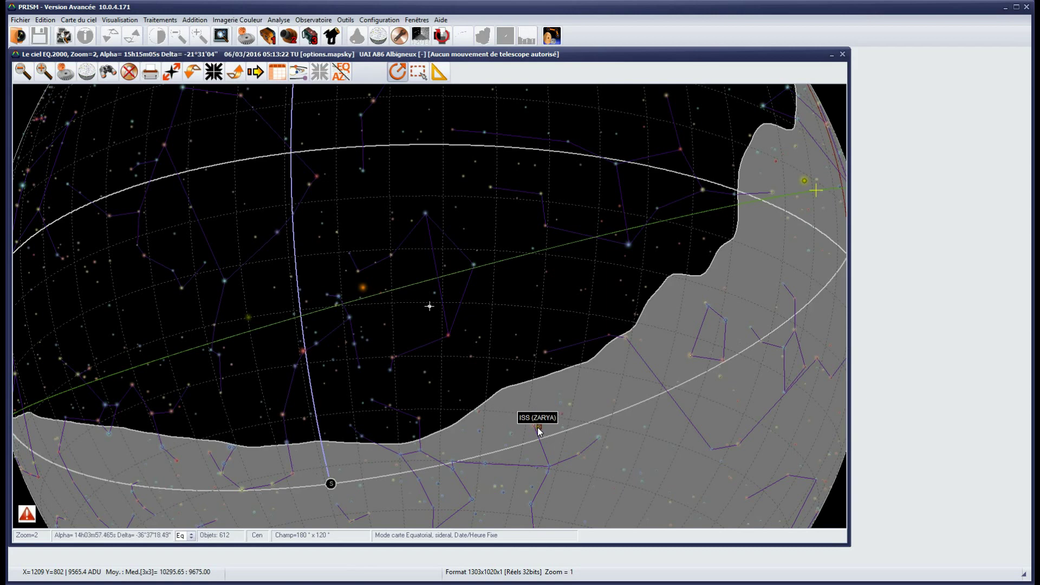
Turn on the satellite trajectory over 5 minutes after the chart date and view the ISS path on the chart.
click(66, 76)
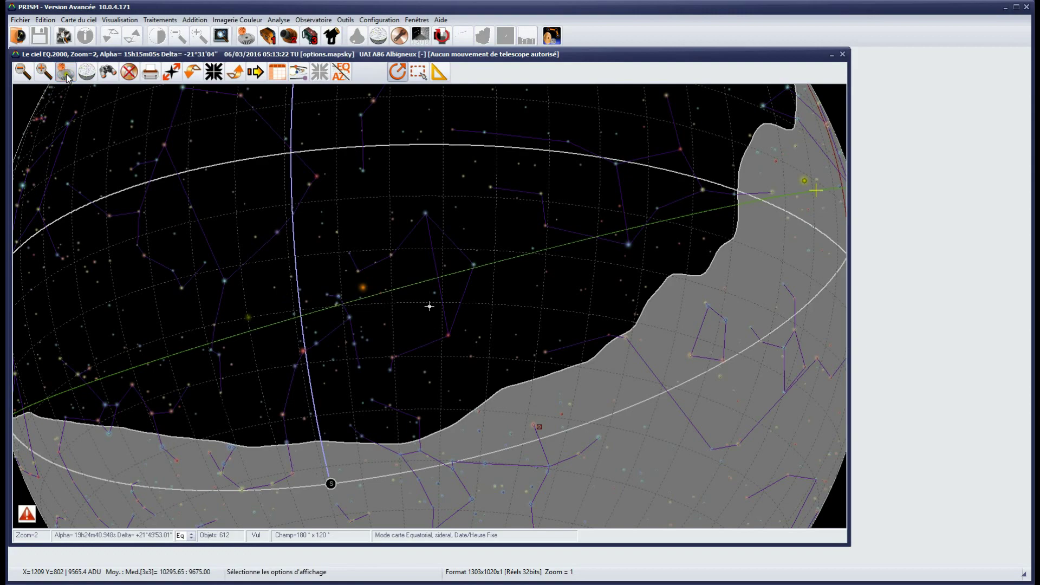
click(734, 156)
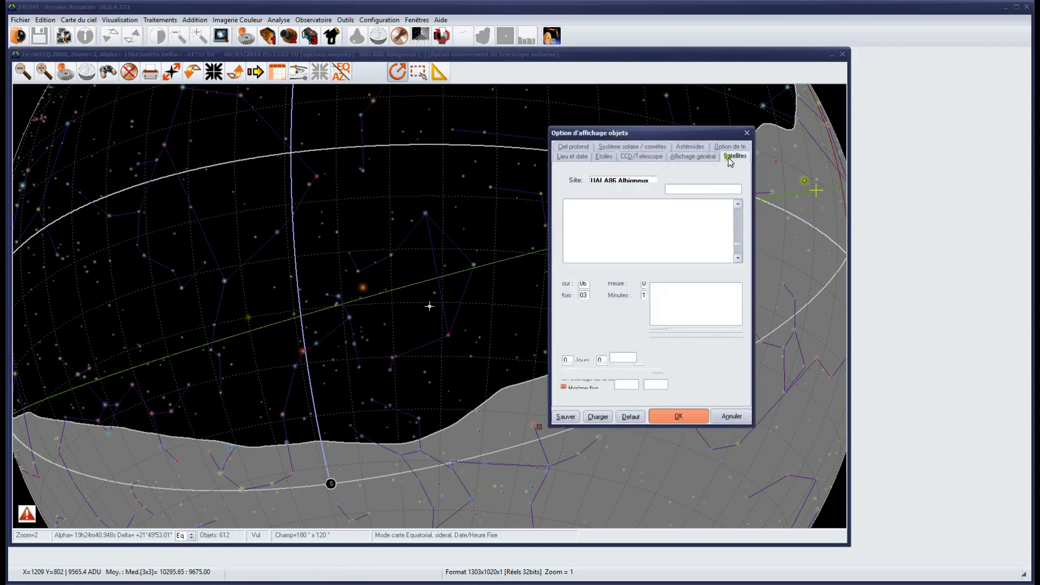
click(583, 359)
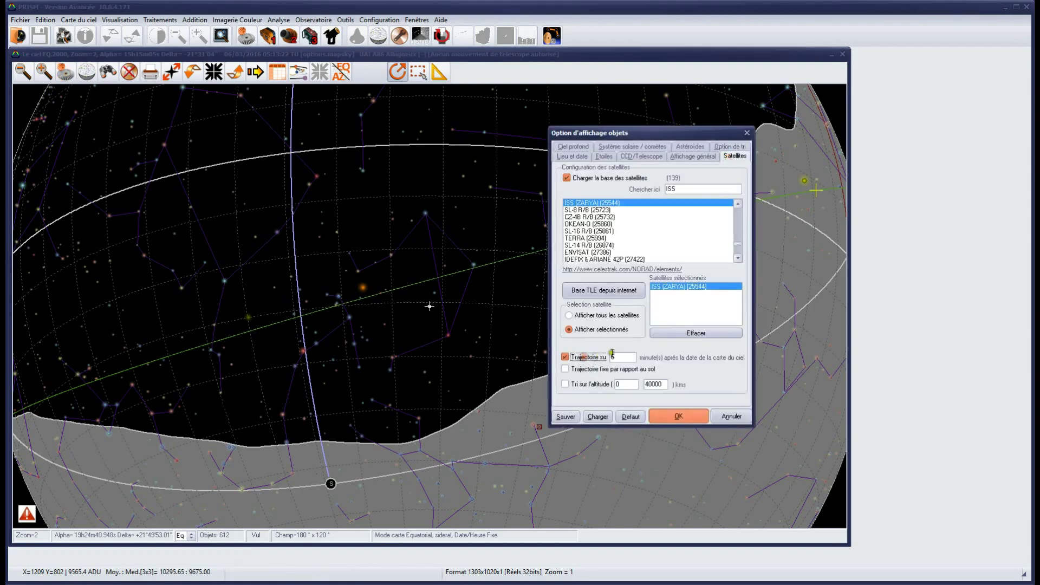
click(670, 412)
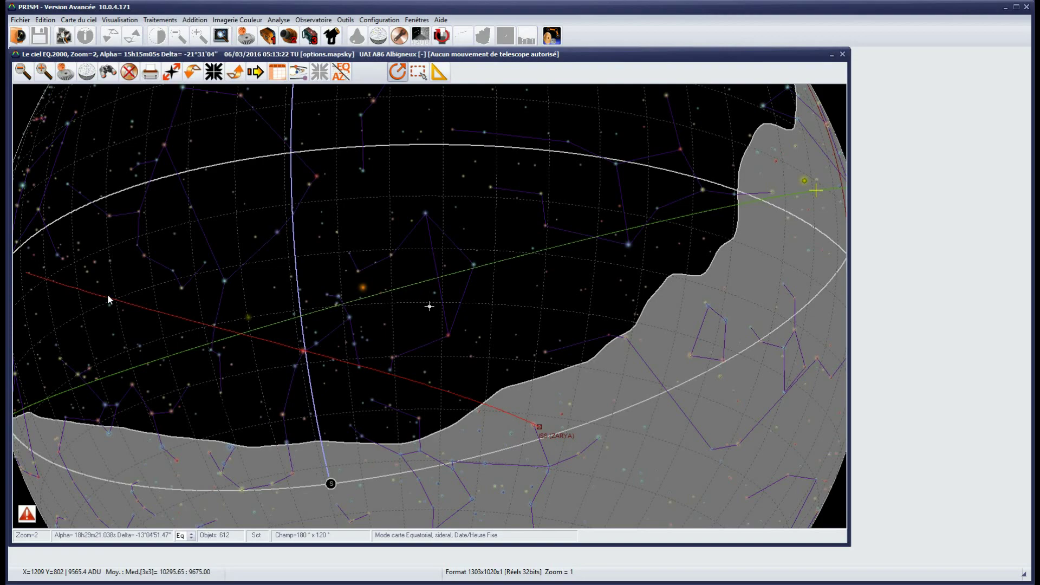
drag(81, 332, 282, 271)
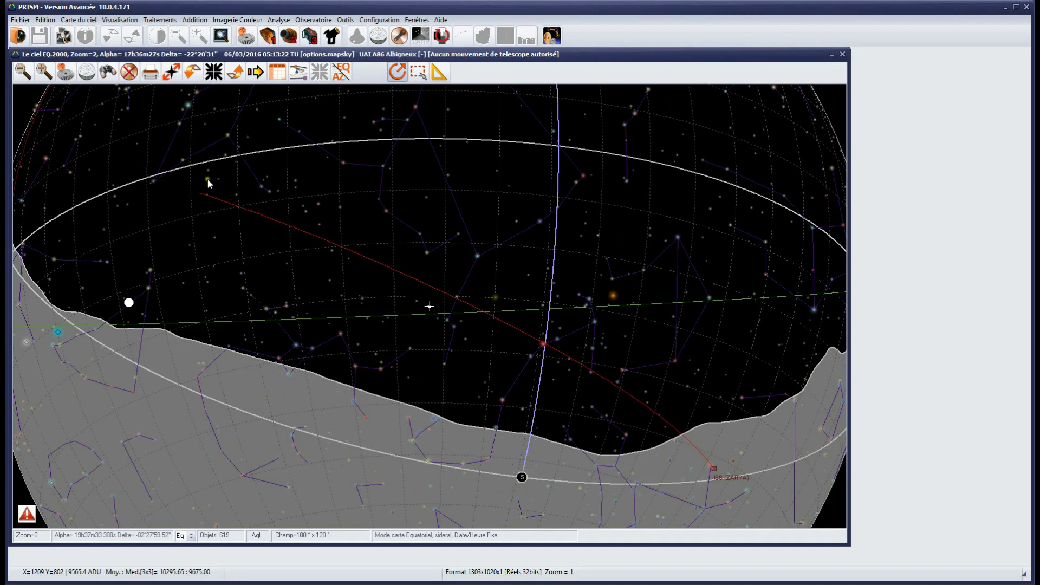
Set the satellite trajectory duration to 10 minutes and inspect the ISS path across the whole sky globe.
click(66, 72)
drag(621, 356, 579, 361)
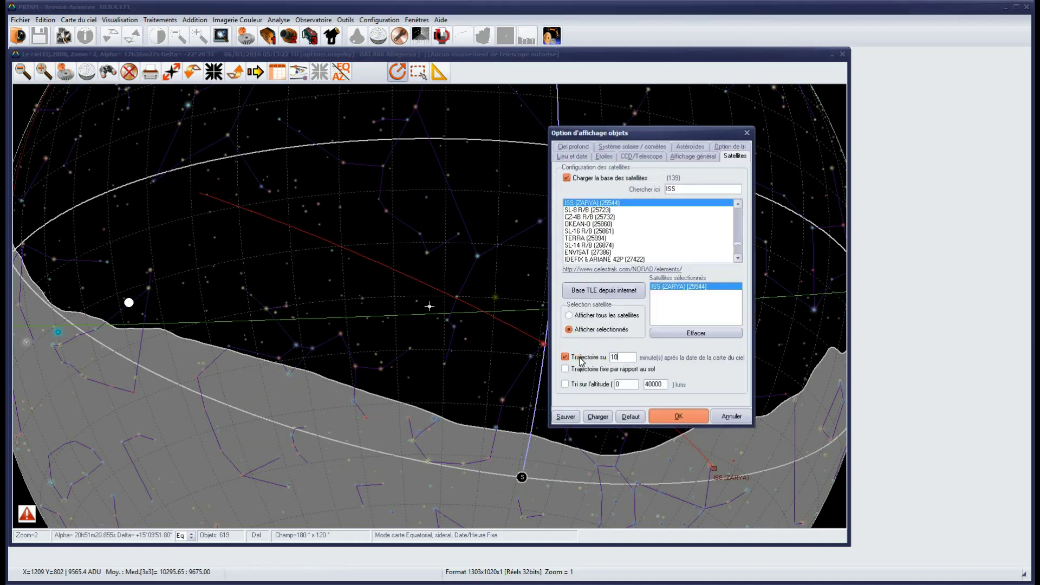
click(676, 416)
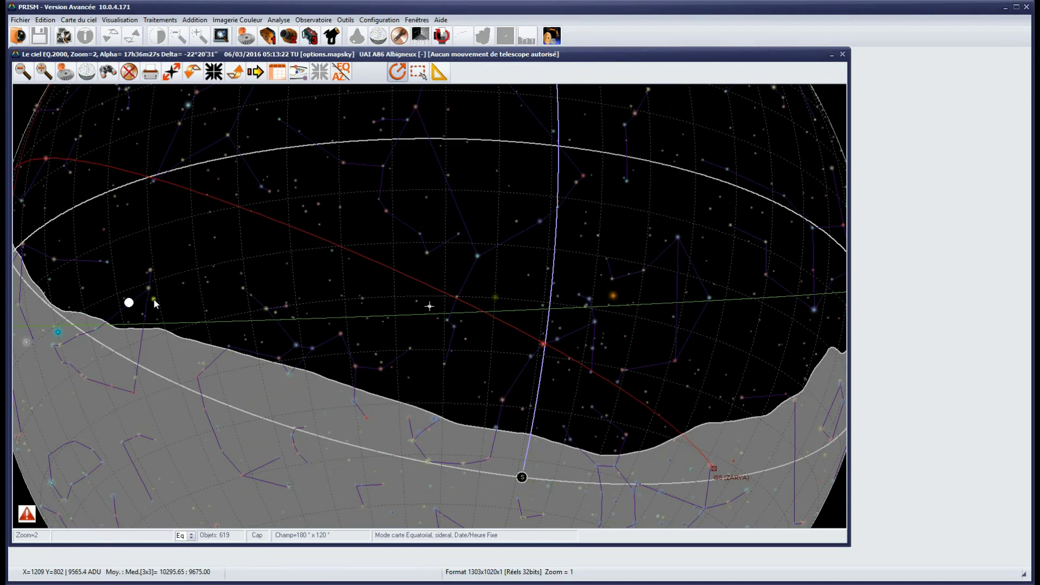
click(316, 247)
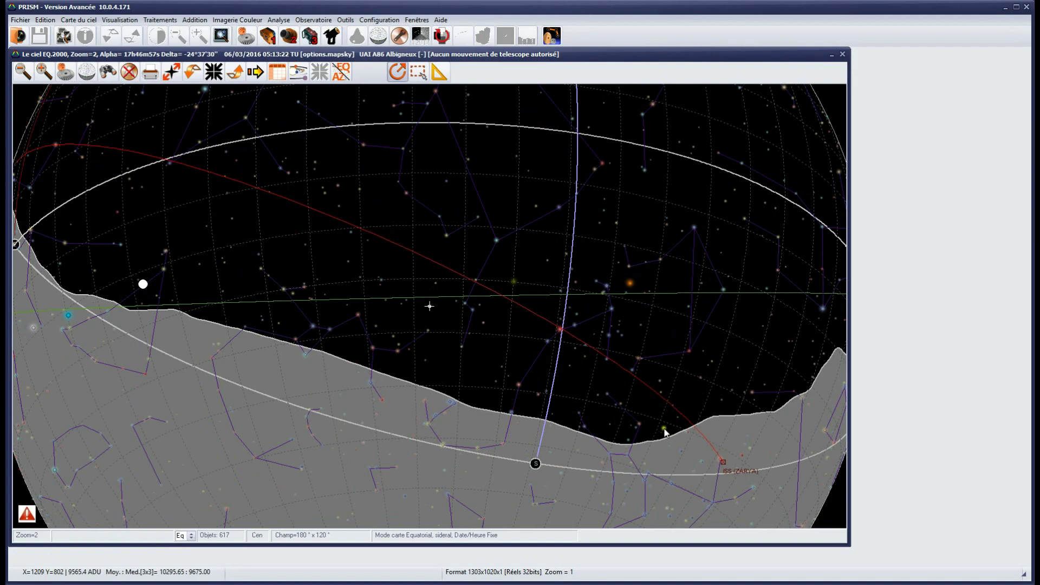
scroll(523, 445, down, 1)
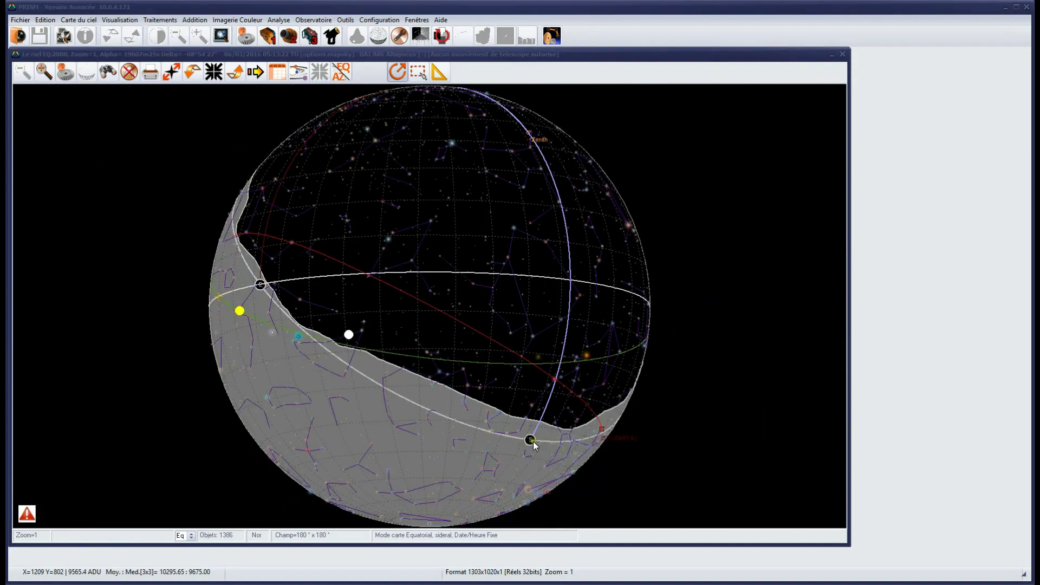
click(601, 430)
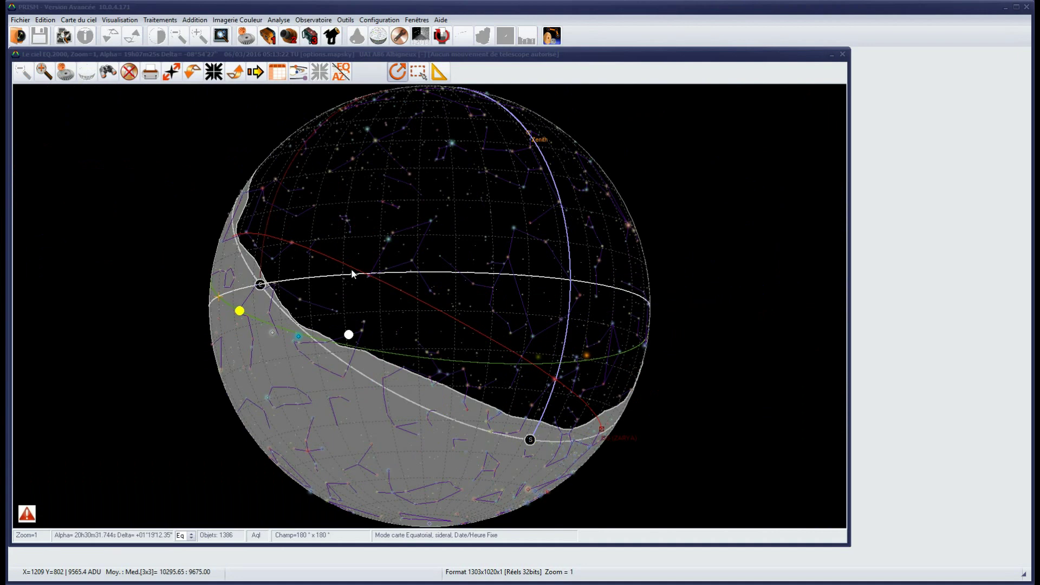
Update the TLE orbit base from the internet with only the Geostationary satellite group selected.
click(66, 72)
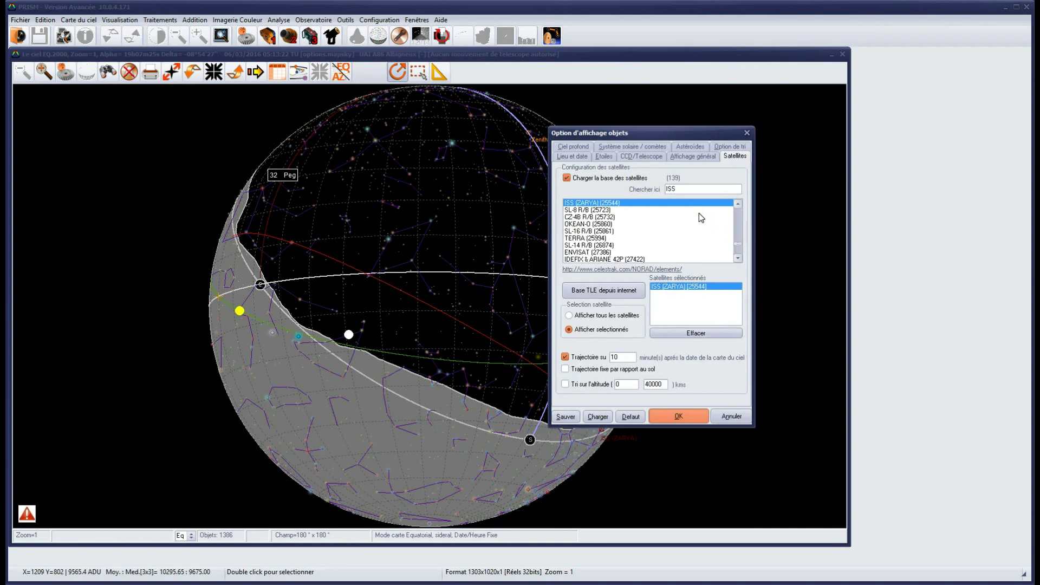
click(602, 293)
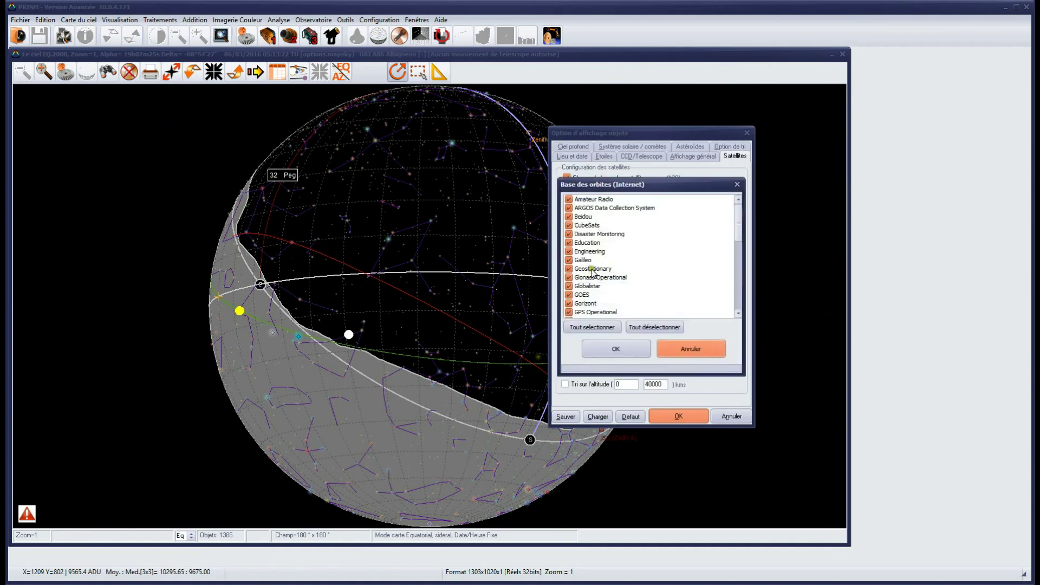
click(651, 327)
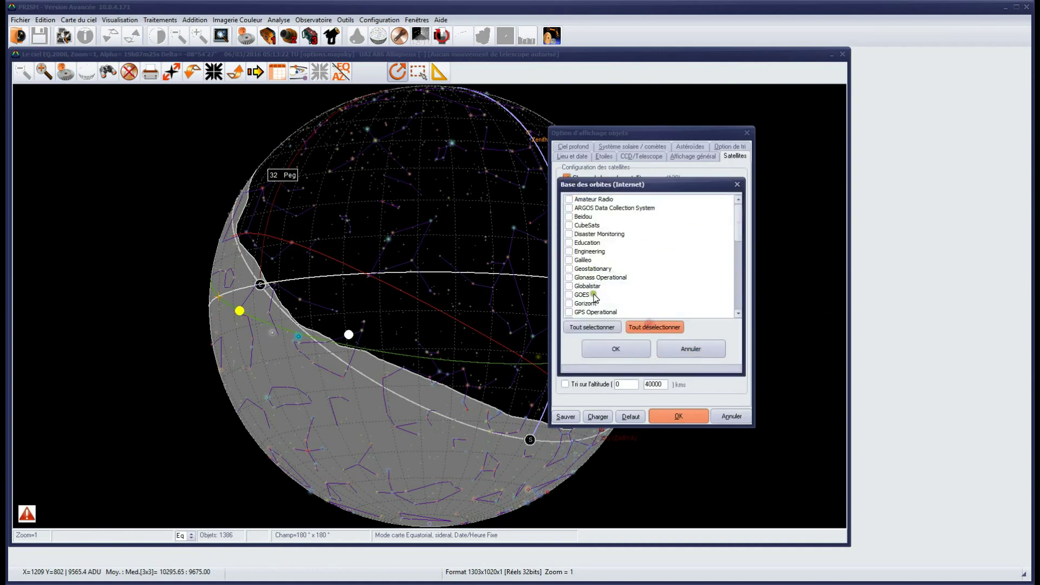
click(581, 269)
click(568, 269)
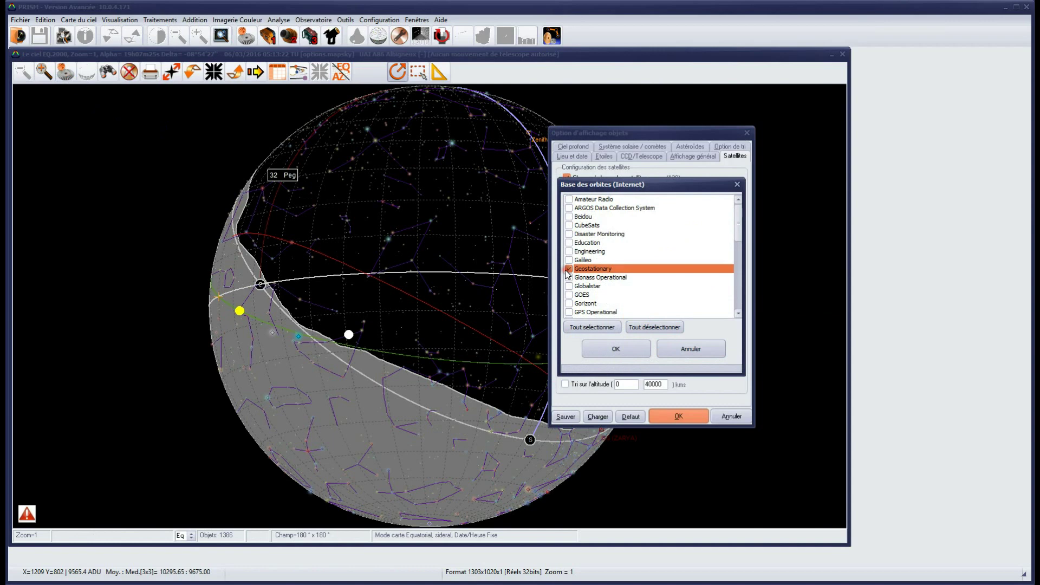
click(622, 348)
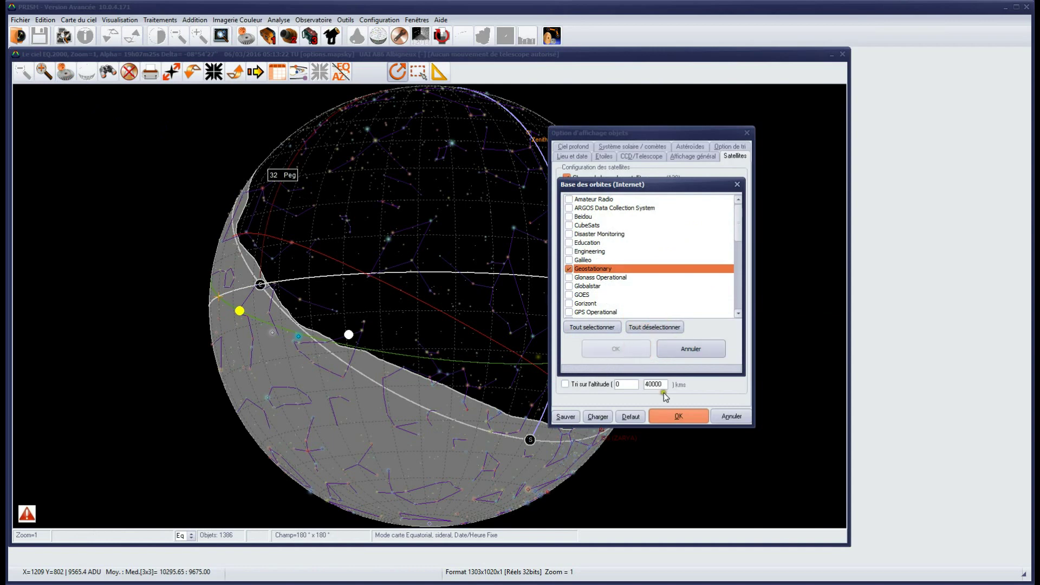
click(618, 349)
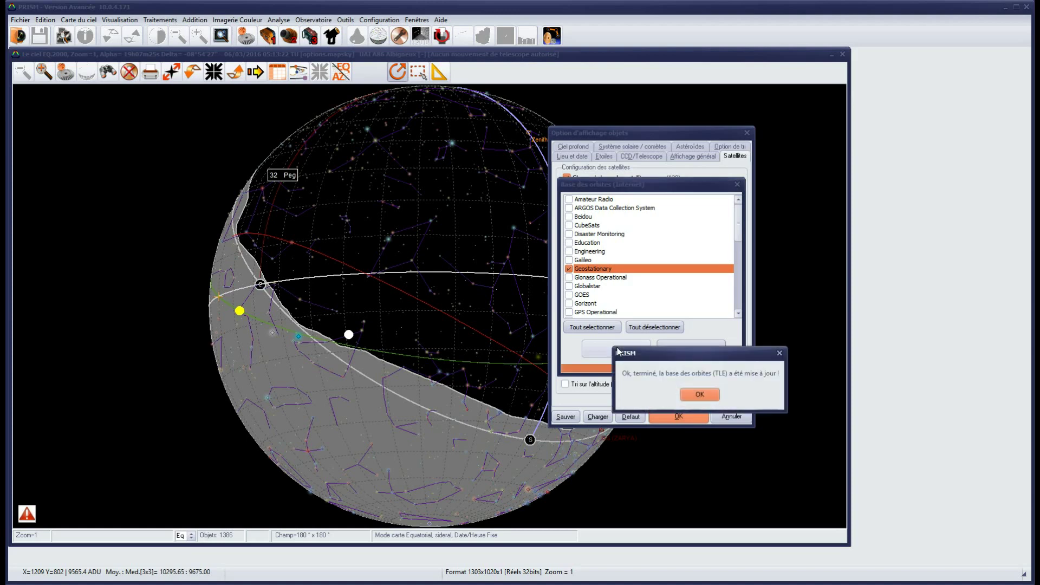
click(701, 397)
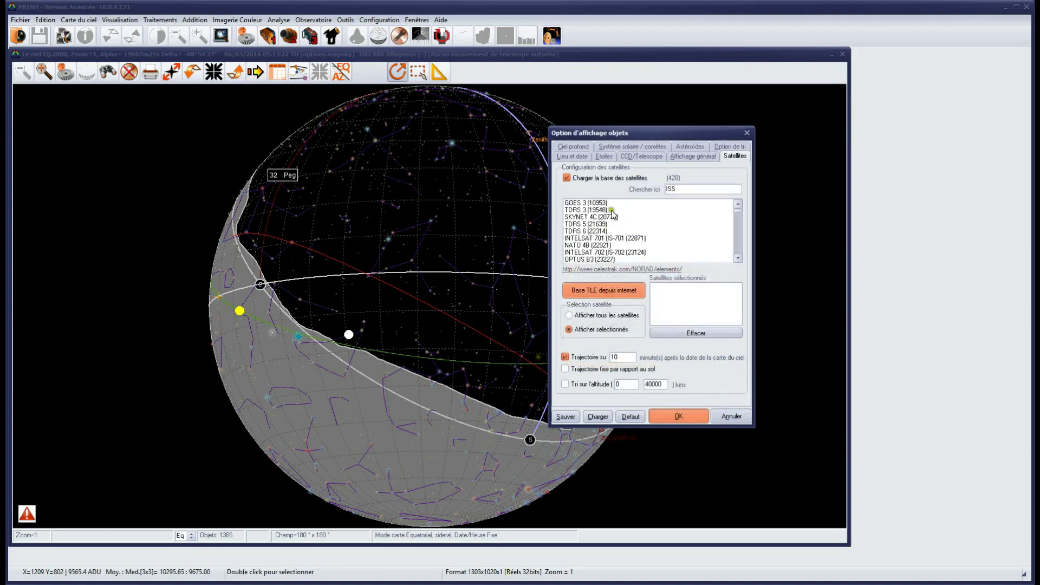
Switch the satellite display to all satellites in the loaded base and apply it to the chart.
click(592, 315)
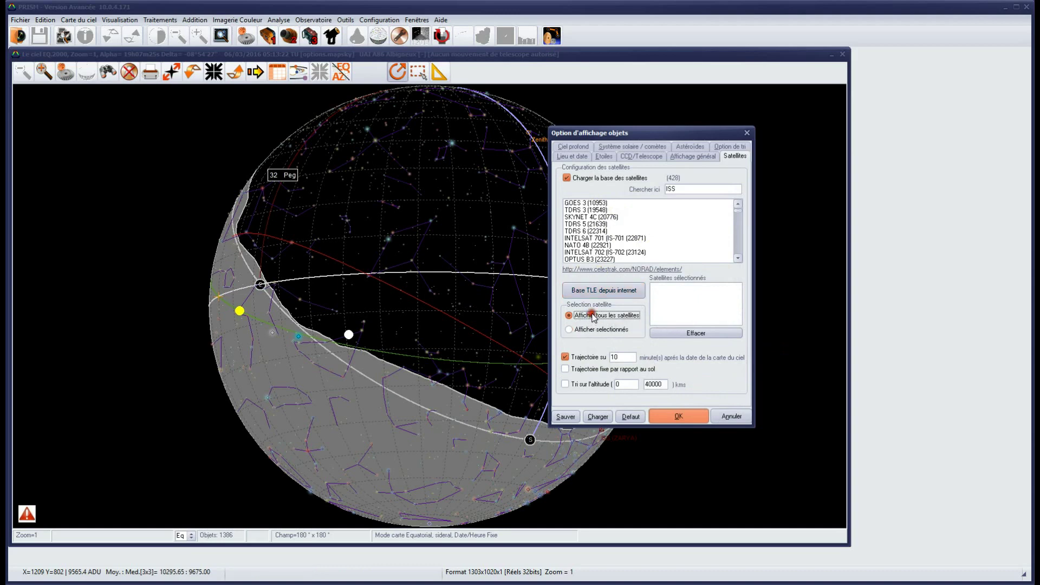
click(694, 411)
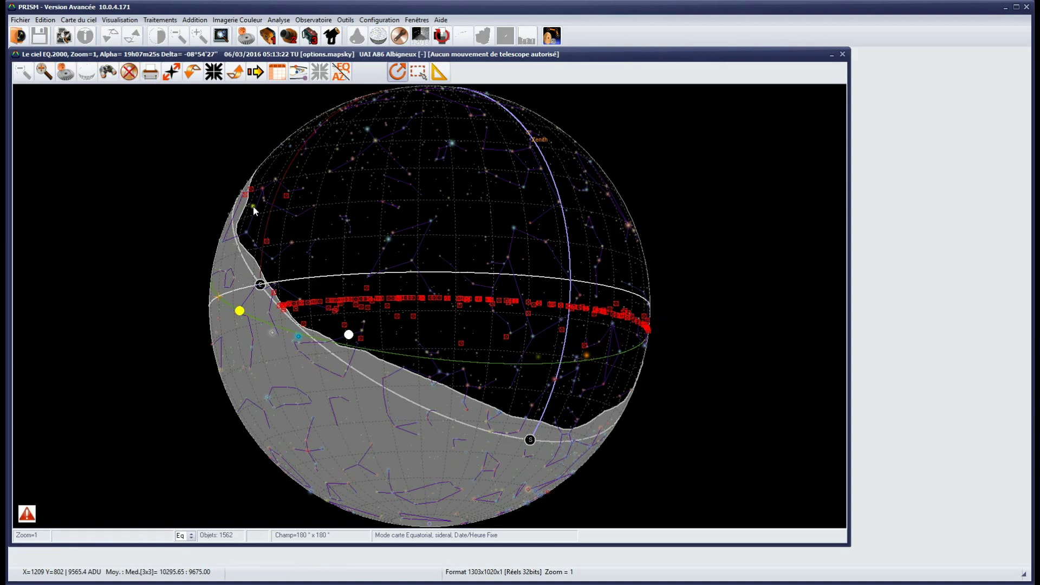
Zoom in on the band of geostationary satellites to view their labels and short trajectories.
click(105, 74)
click(425, 74)
drag(440, 269, 559, 338)
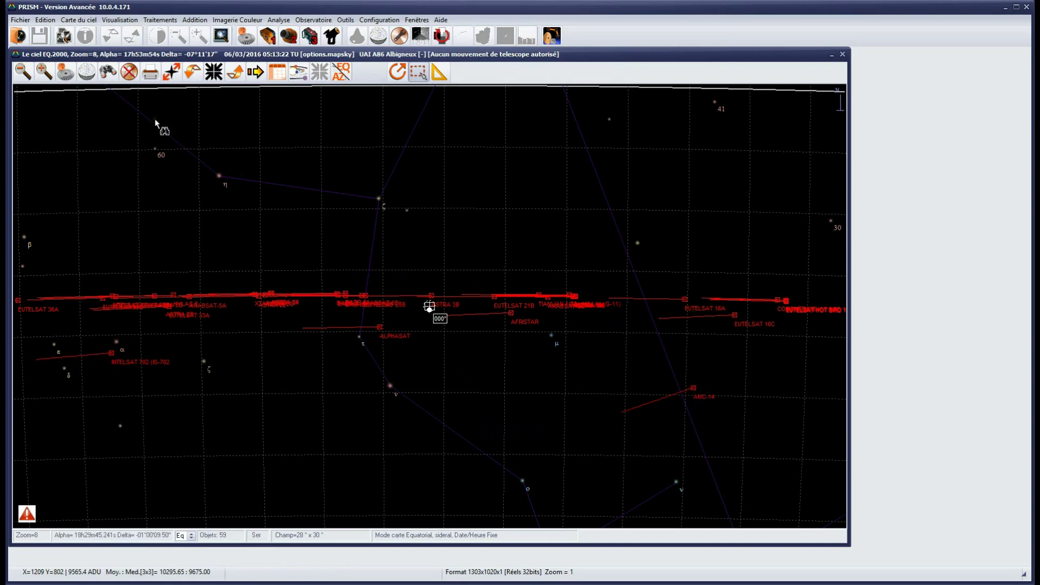
Set the satellite trajectory duration to 1440 minutes, fix the trajectory relative to the ground, and apply it to the chart.
click(65, 72)
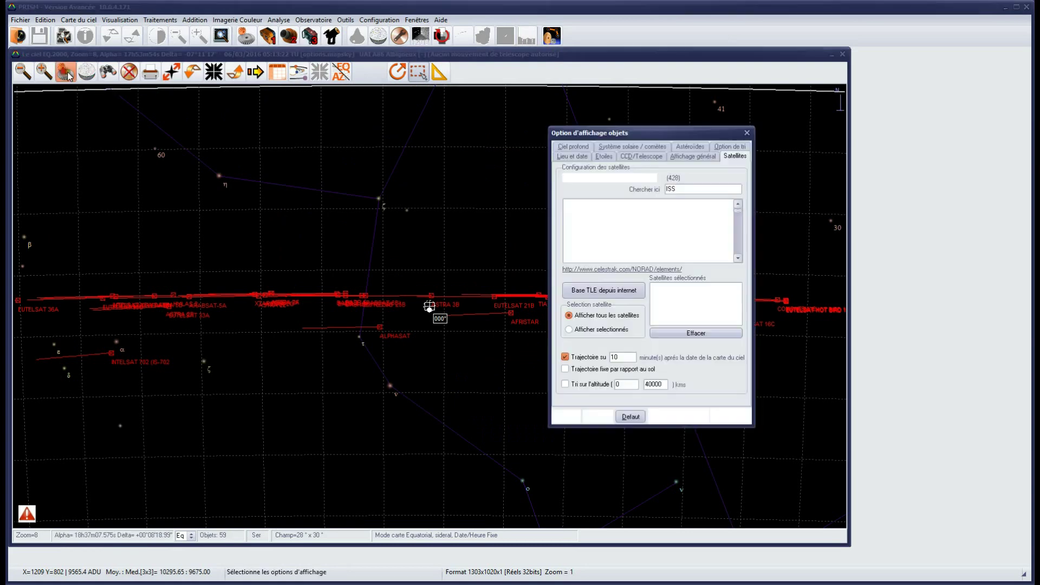
double_click(618, 357)
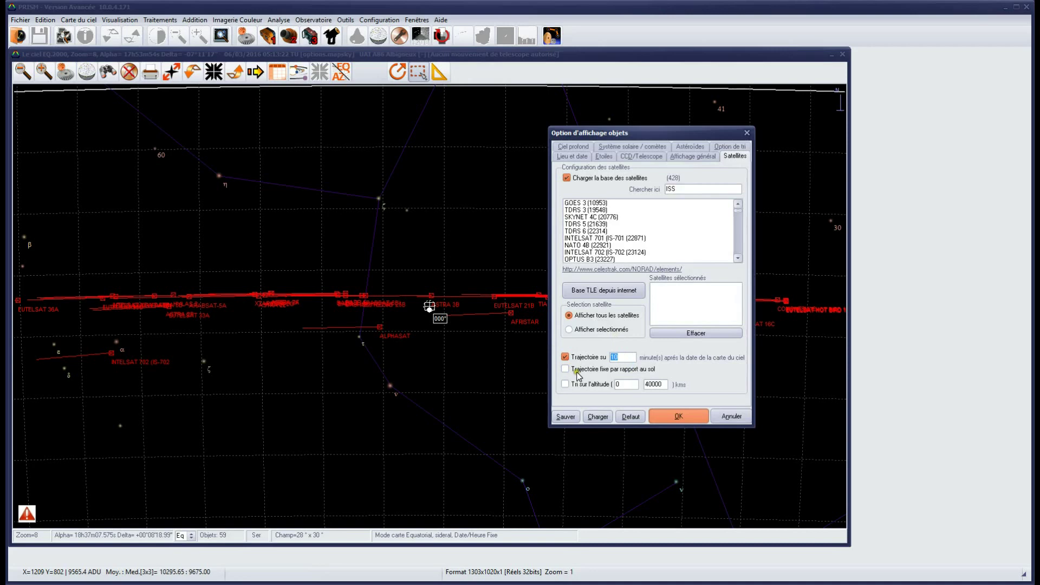
click(566, 369)
click(678, 417)
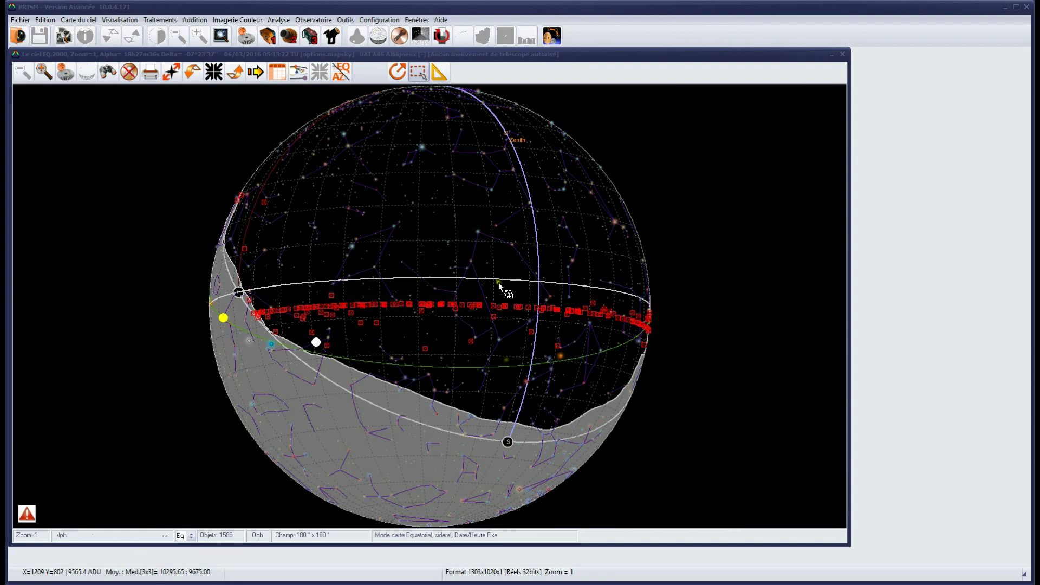
click(65, 71)
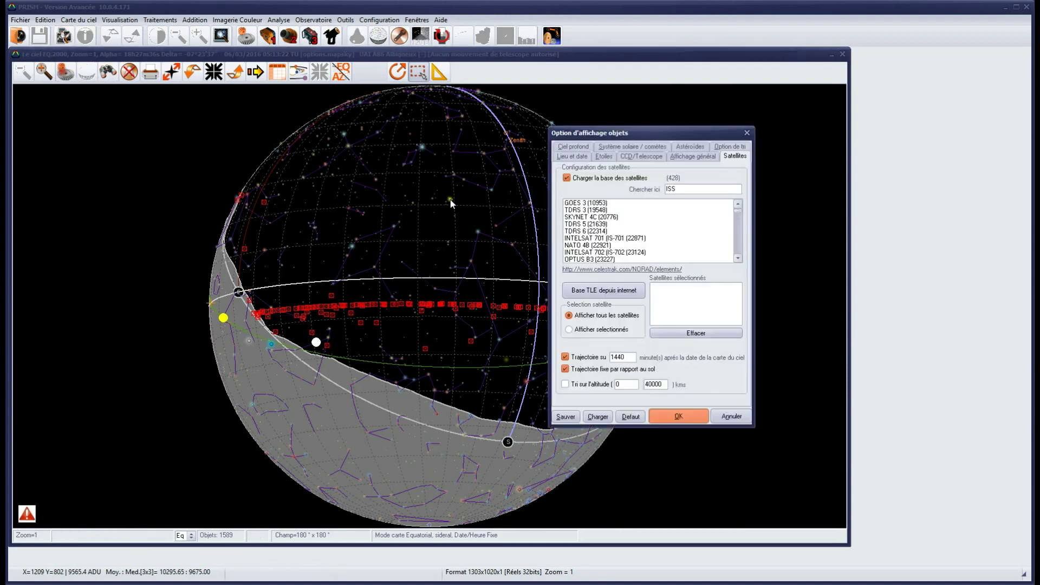
drag(630, 361, 606, 363)
click(677, 416)
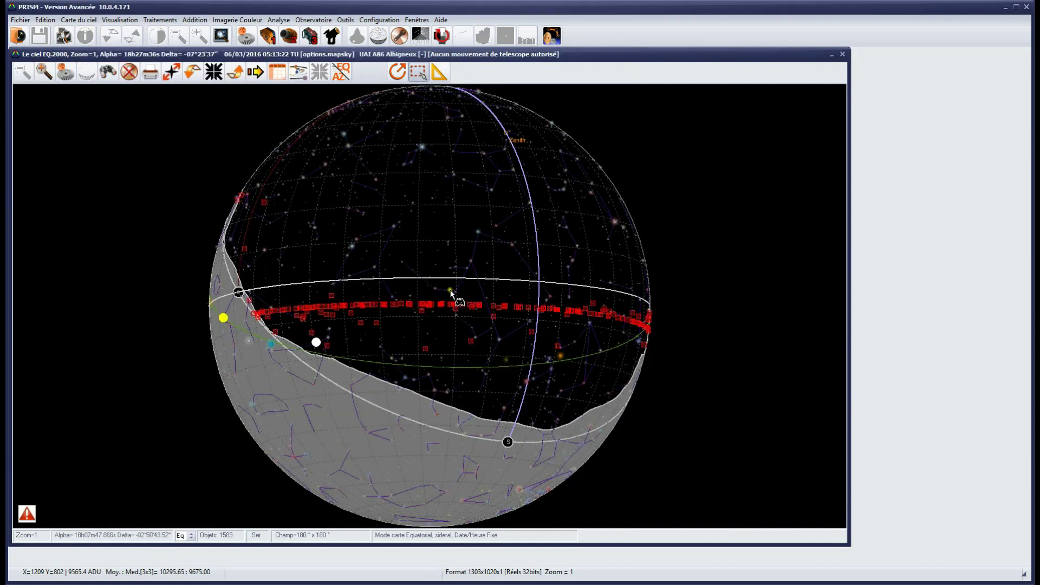
Zoom in on SKYNET 5B and EUTELSAT 25B to examine their ground-fixed trajectories within the camera field.
scroll(500, 333, up, 3)
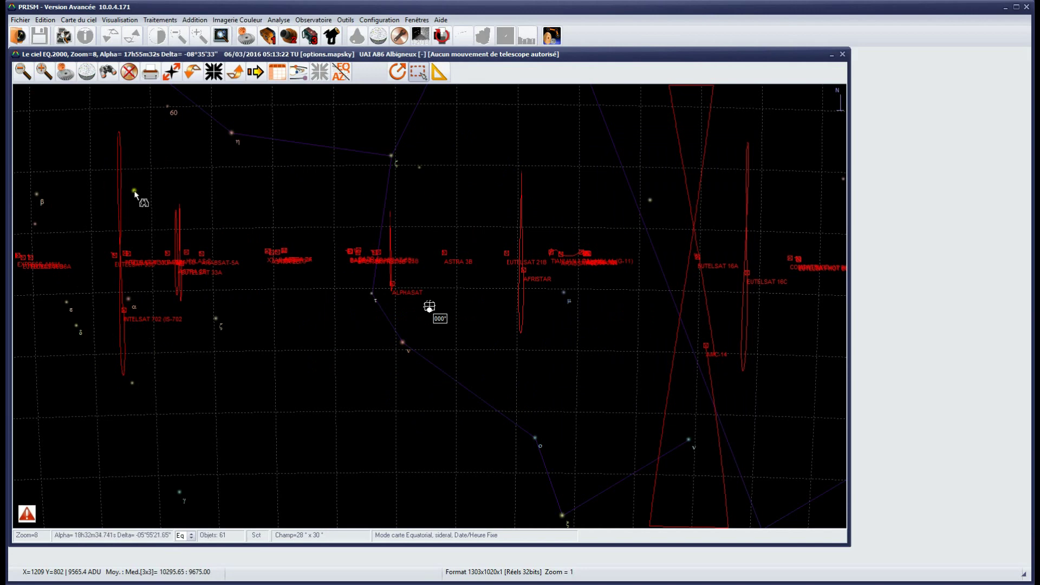
drag(323, 233, 391, 273)
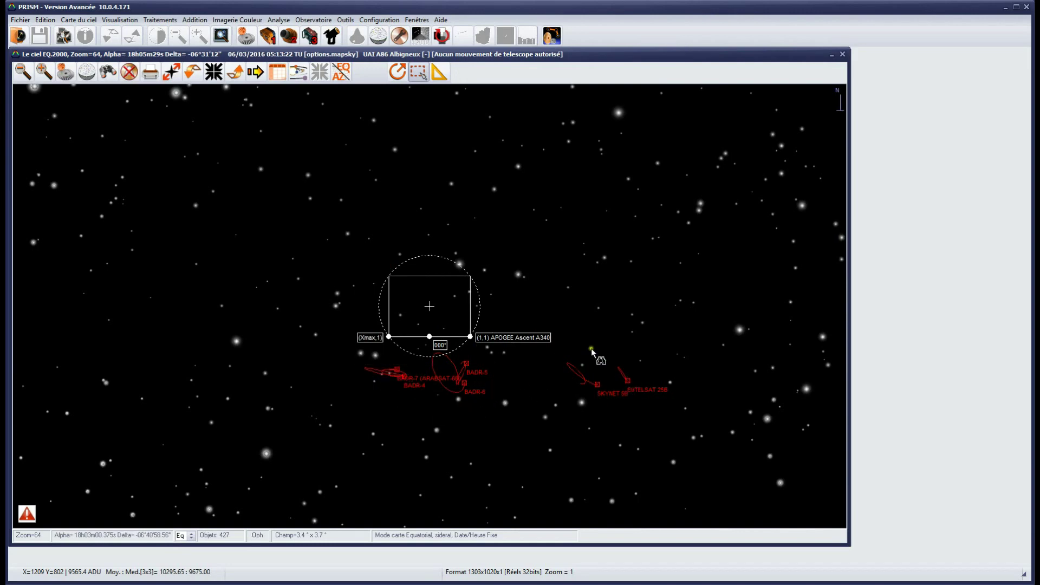
drag(515, 329, 693, 446)
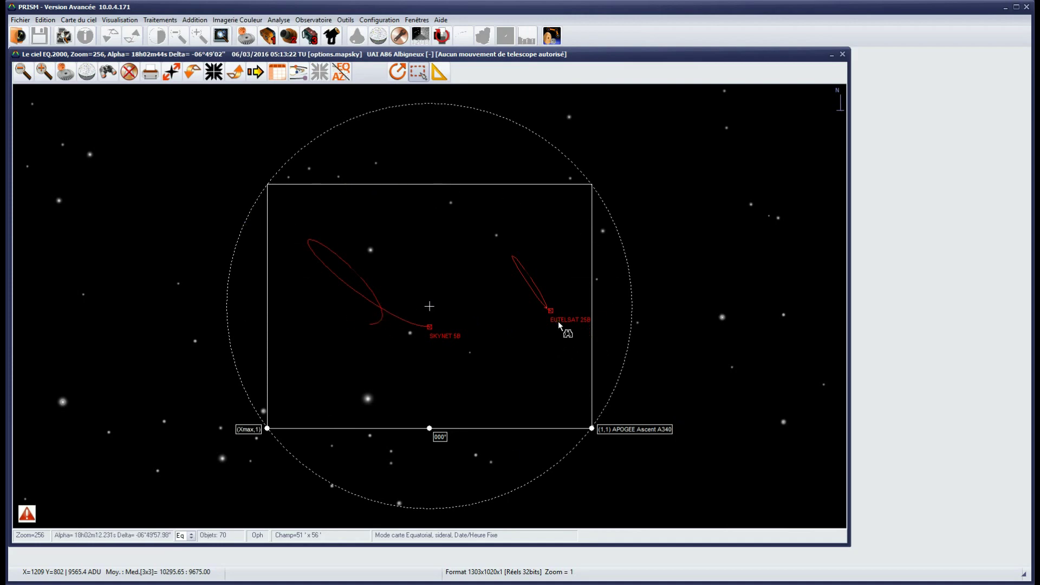
mouse_move(557, 320)
mouse_move(437, 331)
Examine the ground-fixed trajectories of the BADR satellite group and return to the whole sky globe.
scroll(258, 265, down, 2)
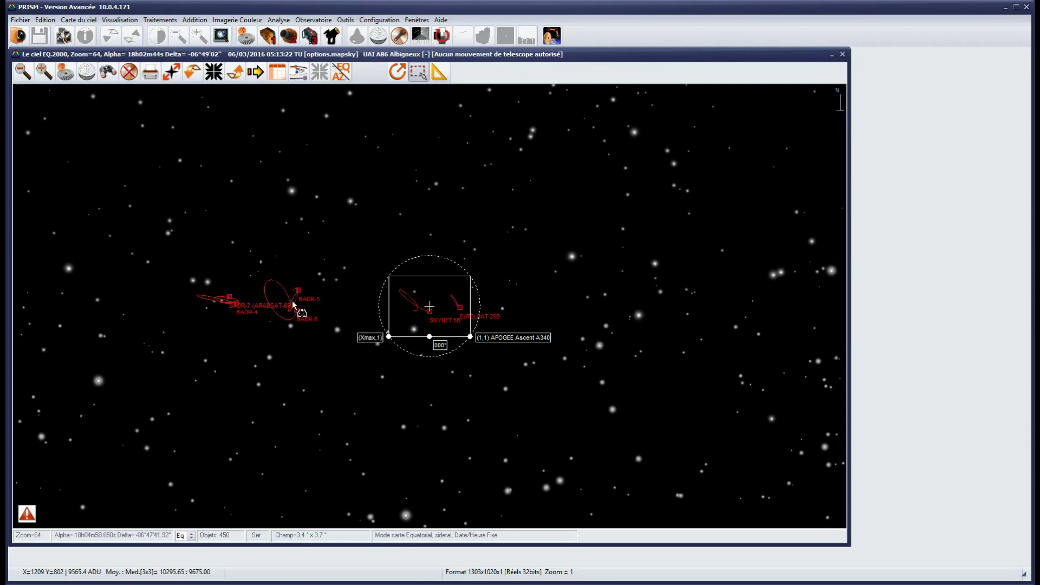
drag(171, 261, 332, 346)
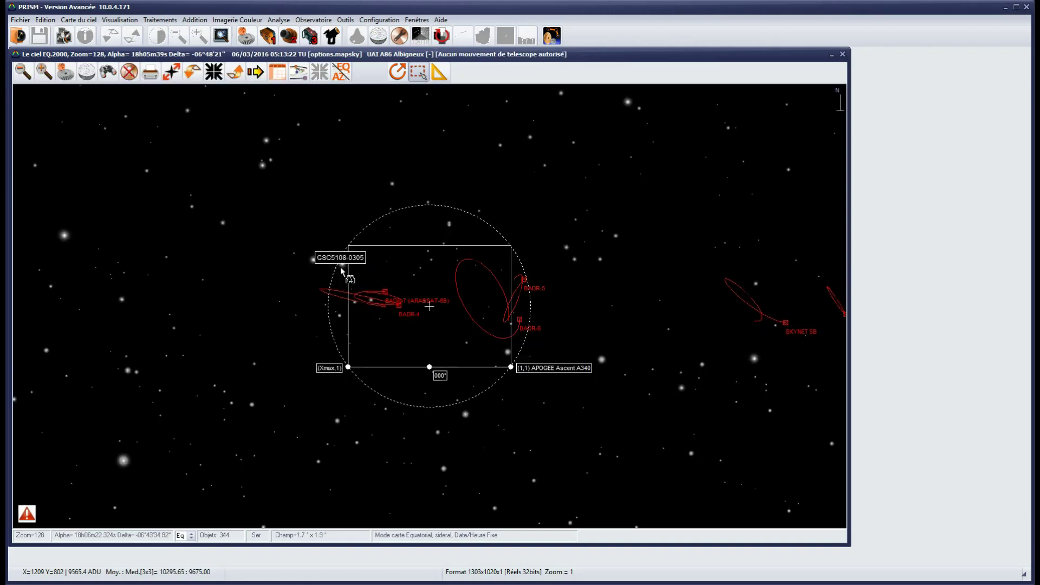
key(ctrl+z)
scroll(403, 281, down, 1)
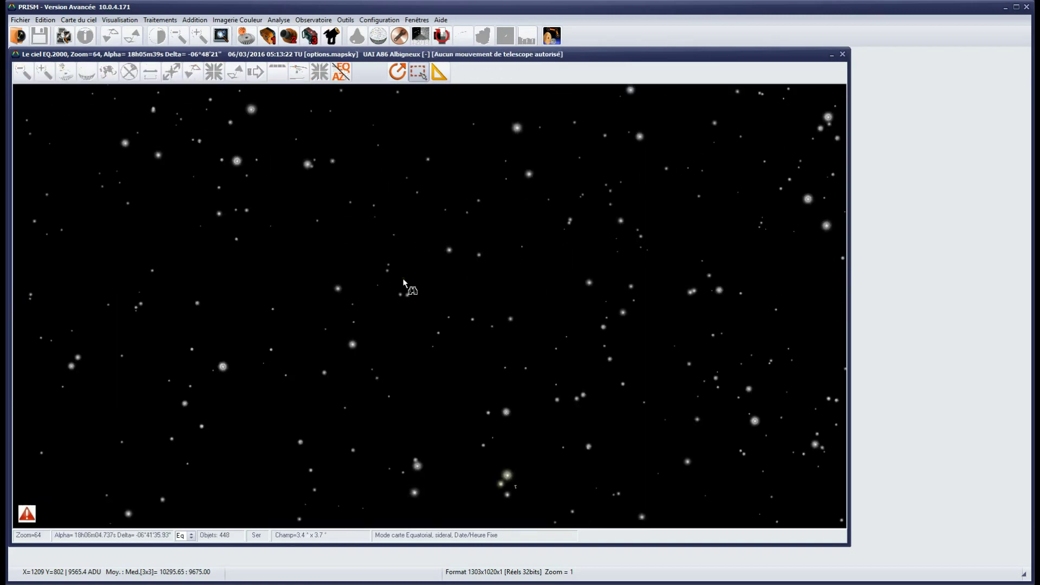
scroll(404, 281, down, 1)
scroll(403, 280, down, 1)
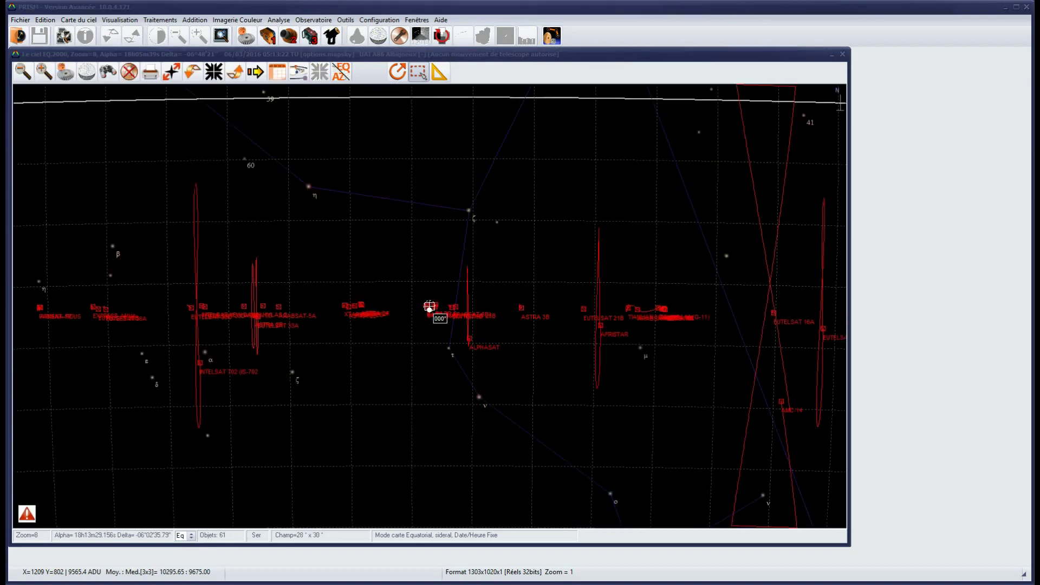
scroll(429, 307, down, 3)
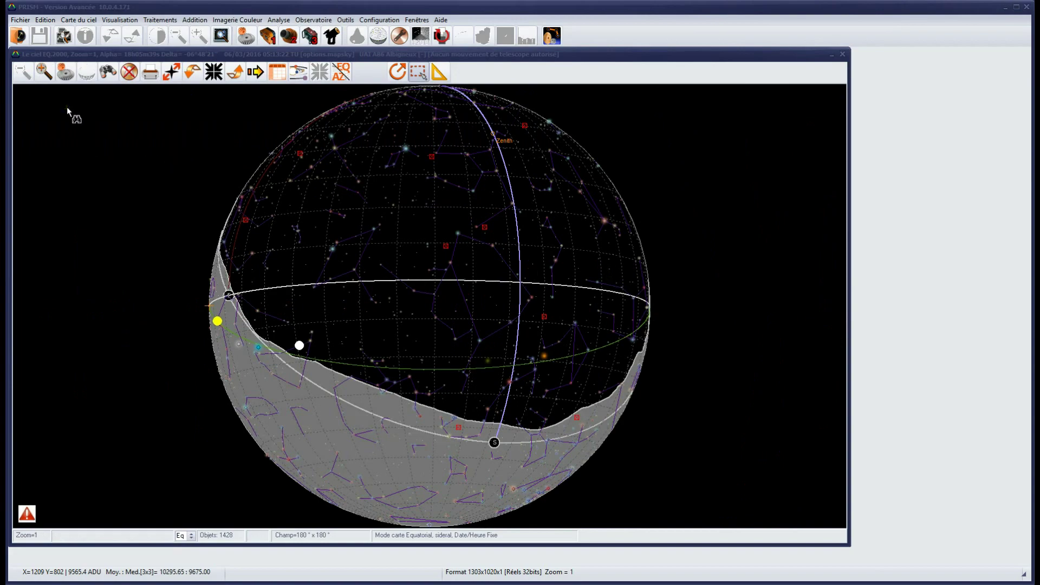
Update the TLE orbit base from the internet with only the GPS Operational satellite group selected.
click(66, 78)
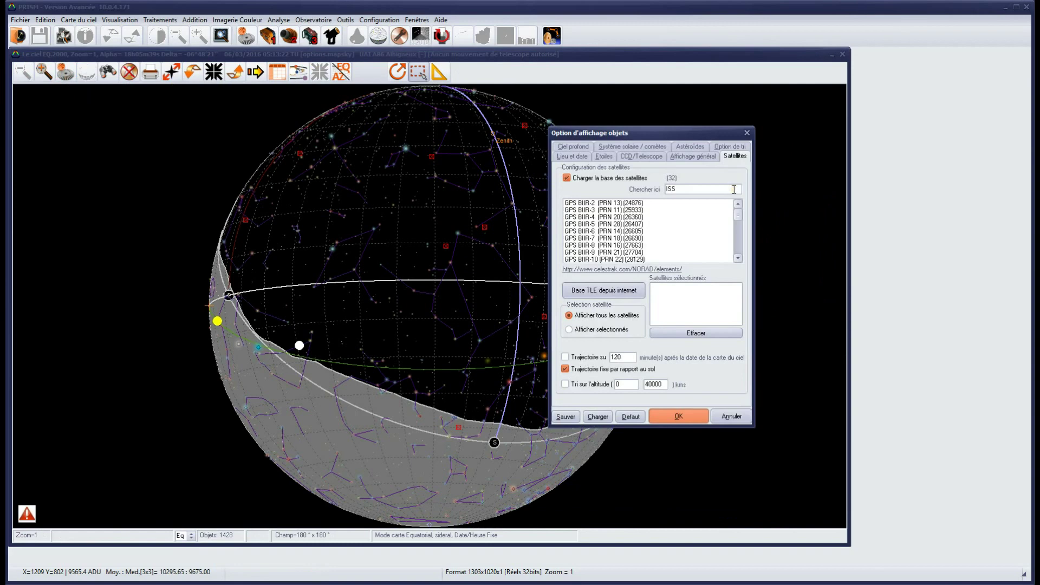
click(602, 291)
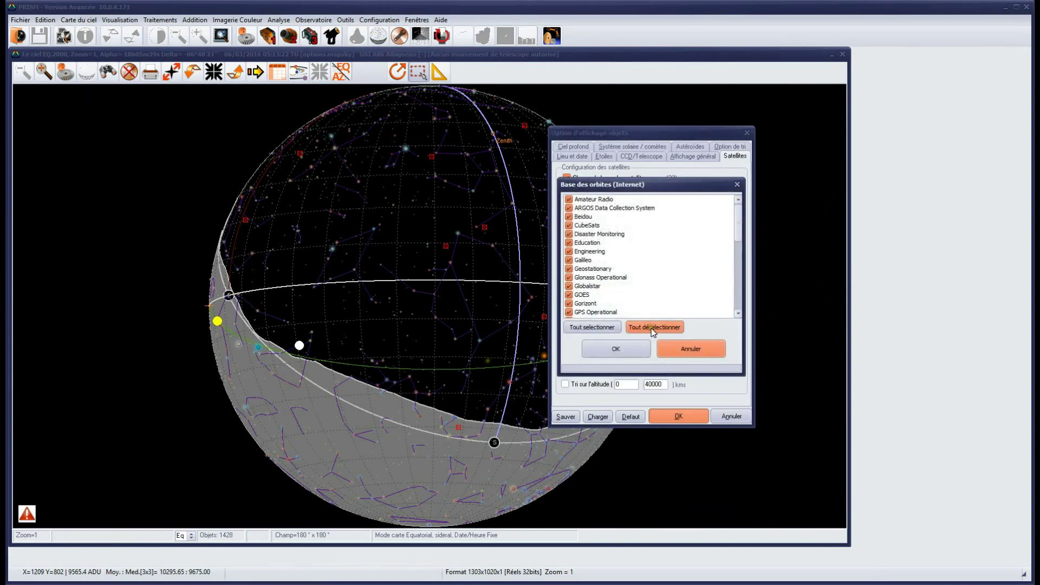
click(628, 325)
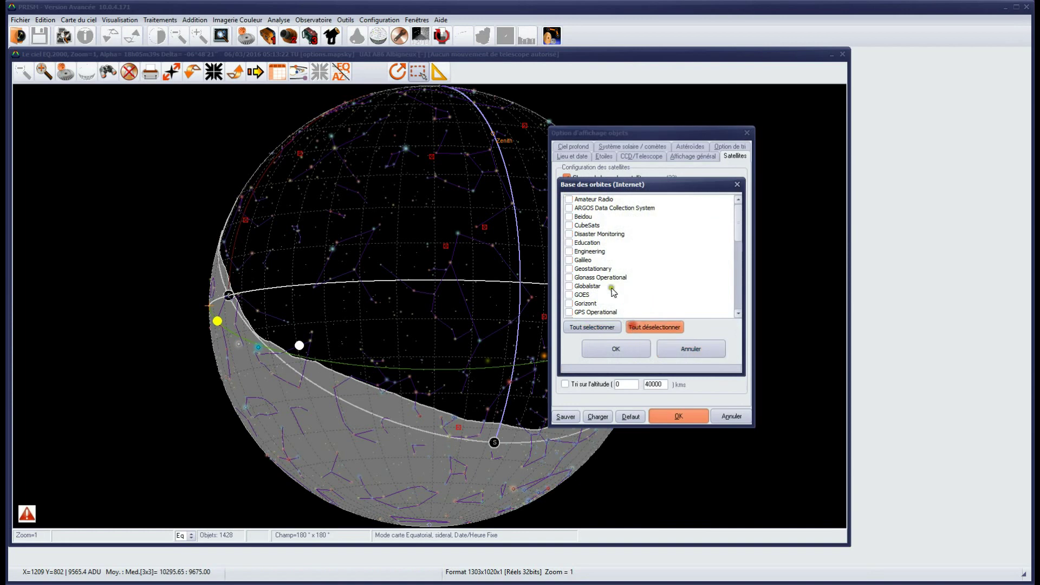
click(611, 248)
scroll(633, 271, down, 1)
click(569, 287)
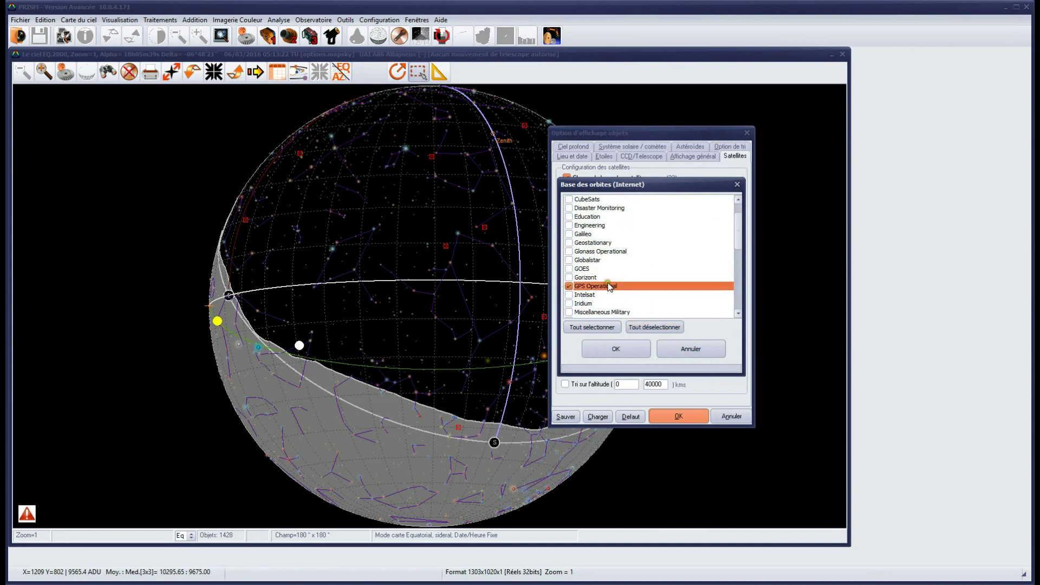
click(612, 350)
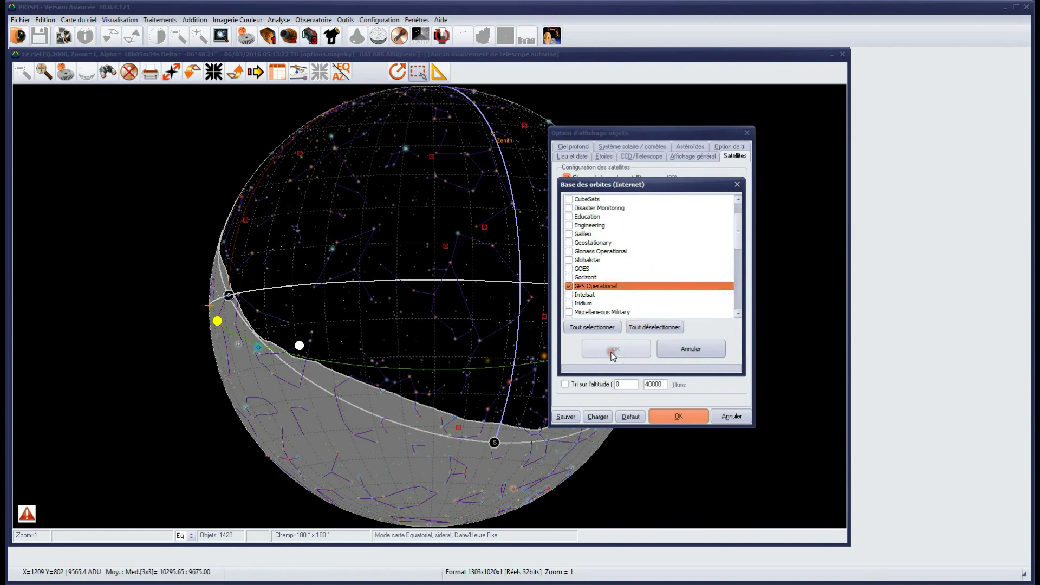
click(704, 394)
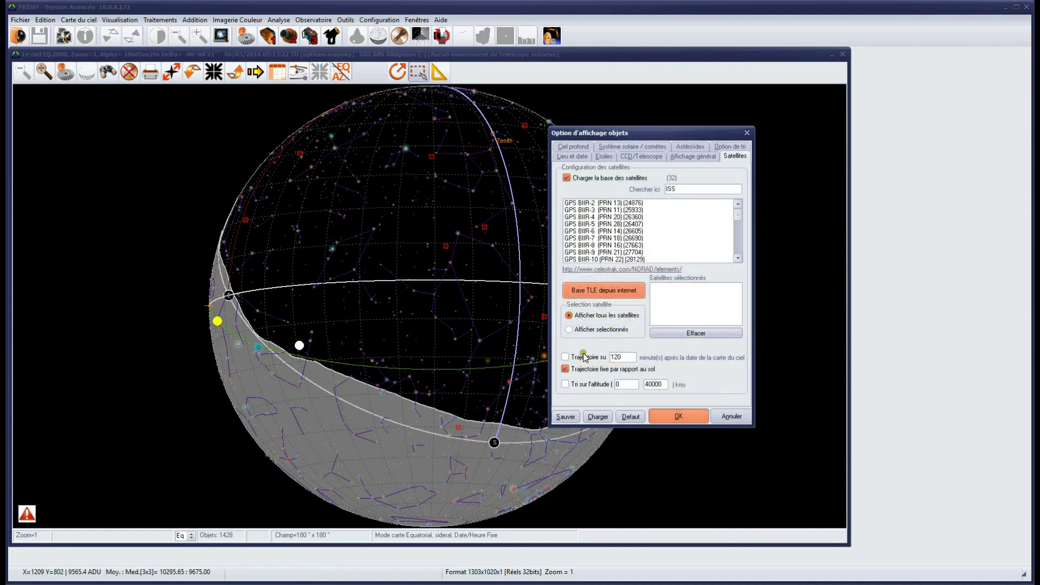
Turn on the satellite trajectory over 10 minutes after the chart date and apply it to the chart.
click(562, 354)
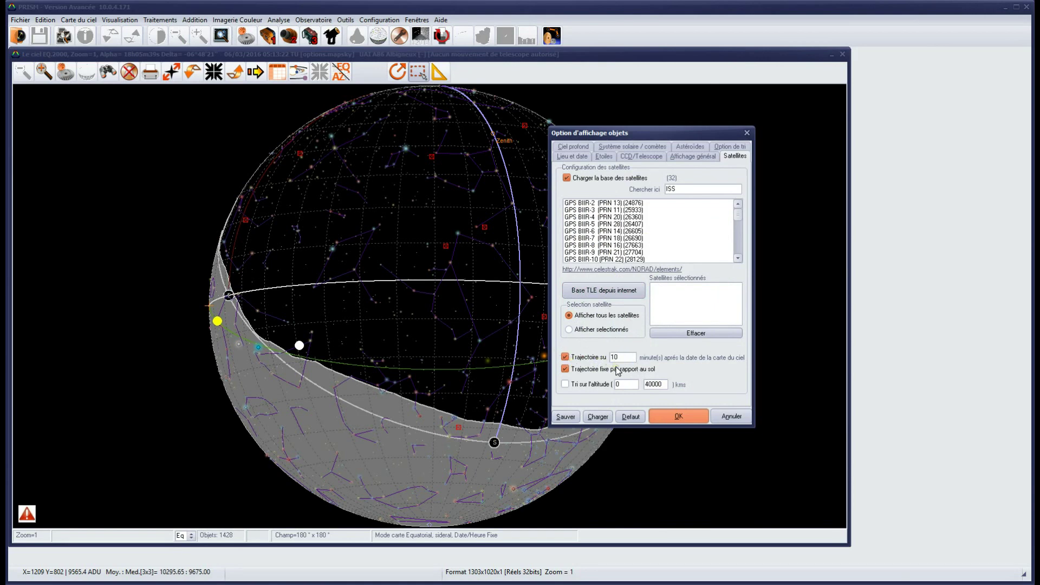
click(673, 415)
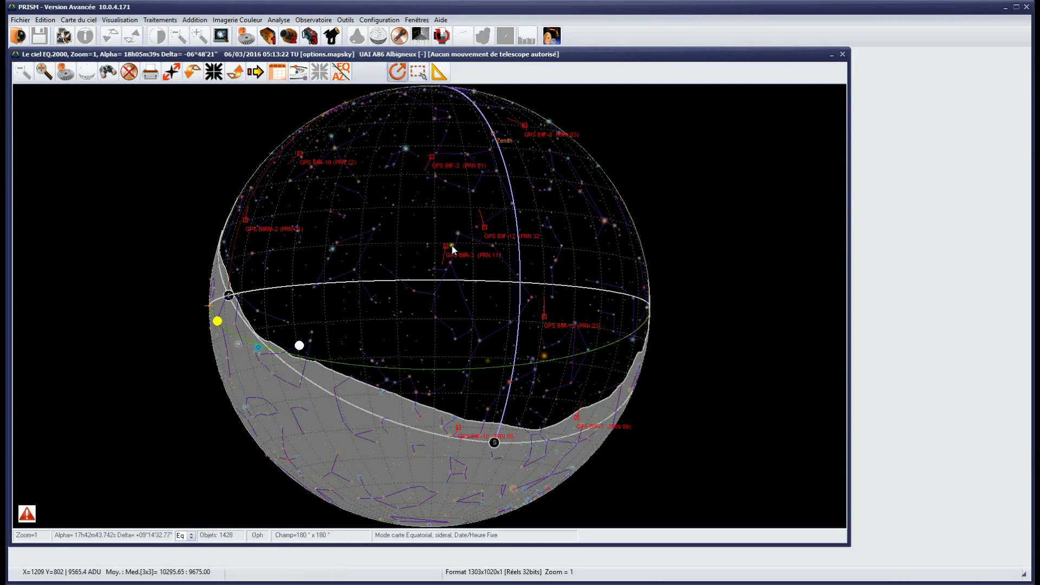
Identify the GPS BIIR-3 (PRN 11) satellite on the chart to read its speed, altitude and visibility.
scroll(444, 246, up, 2)
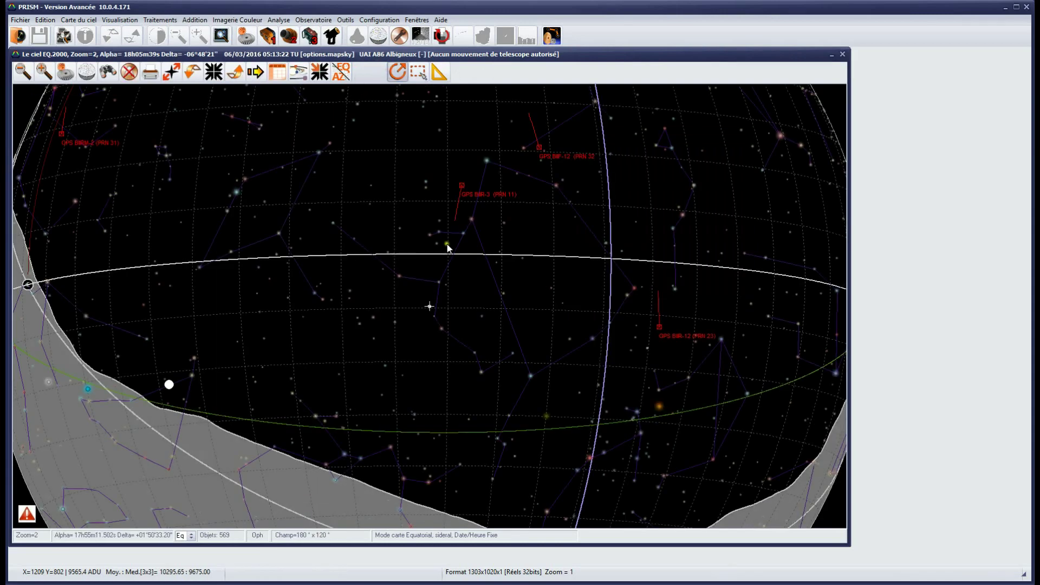
click(462, 187)
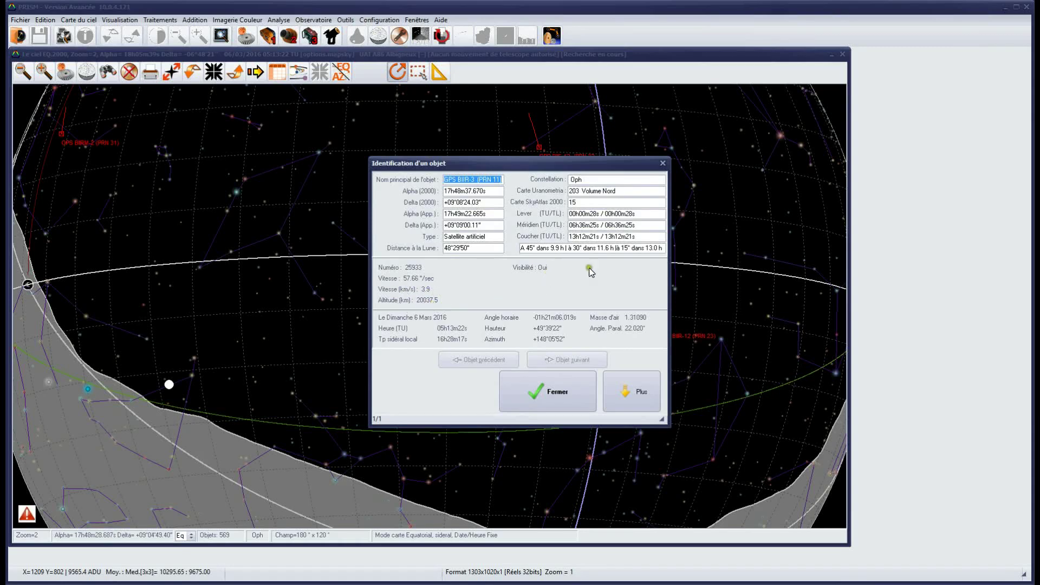
click(550, 382)
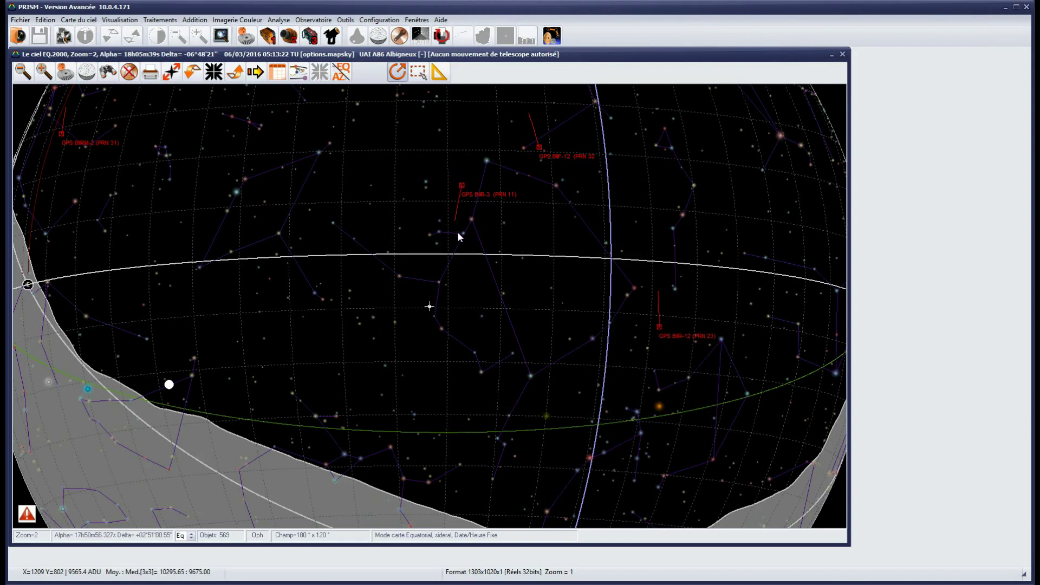
Set the satellite trajectory duration to 180 minutes and inspect the GPS satellite paths across the sky.
click(65, 71)
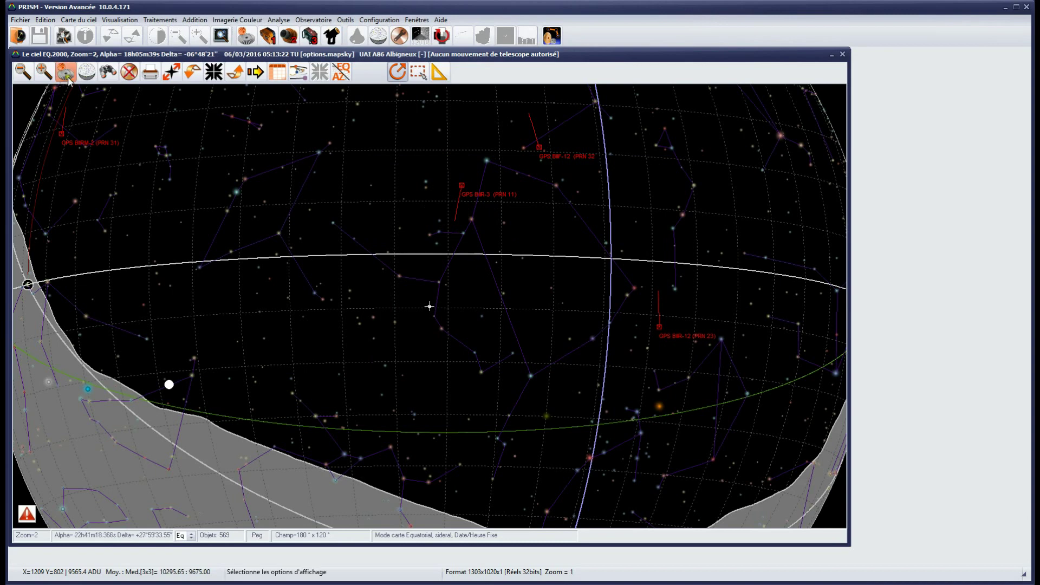
drag(627, 359, 590, 361)
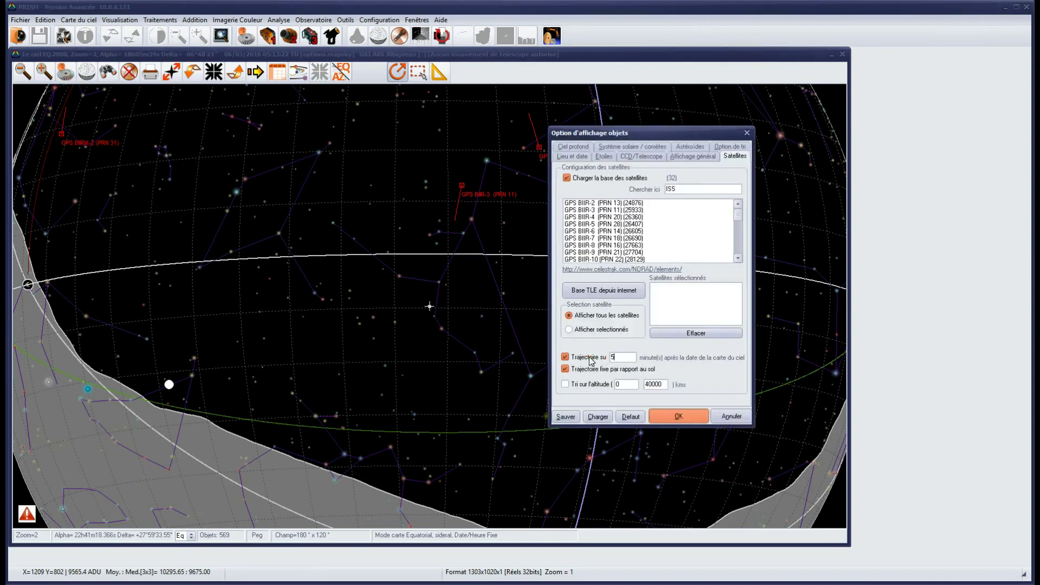
text(180)
key(Return)
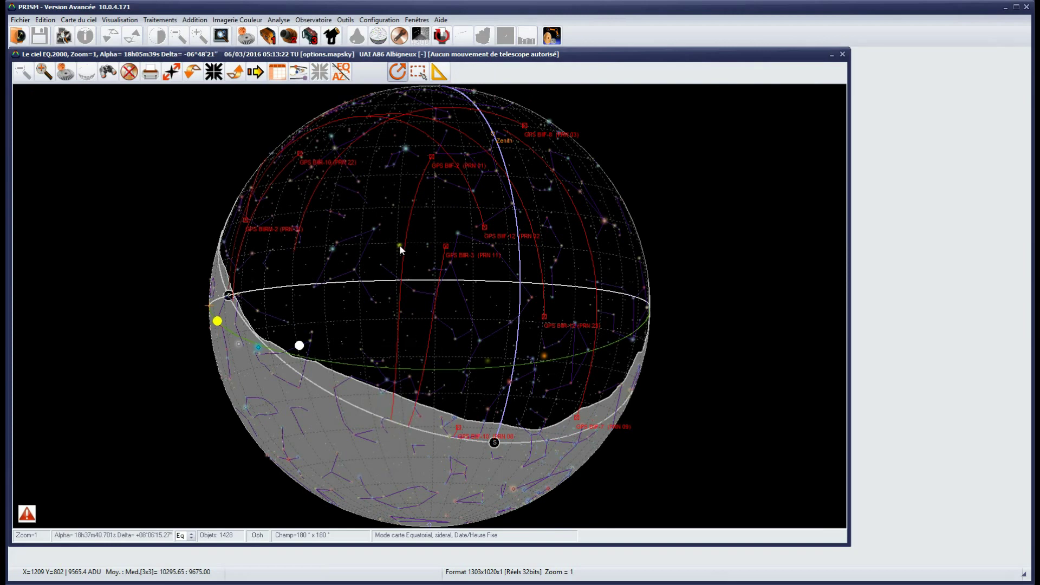
scroll(421, 169, up, 3)
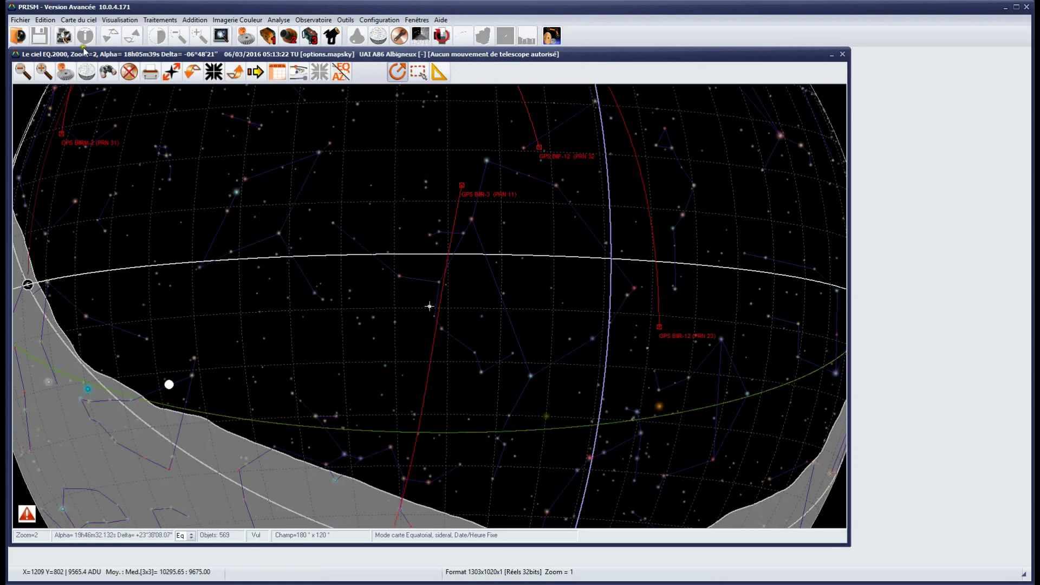
Open the satellite display options of the sky chart.
click(67, 72)
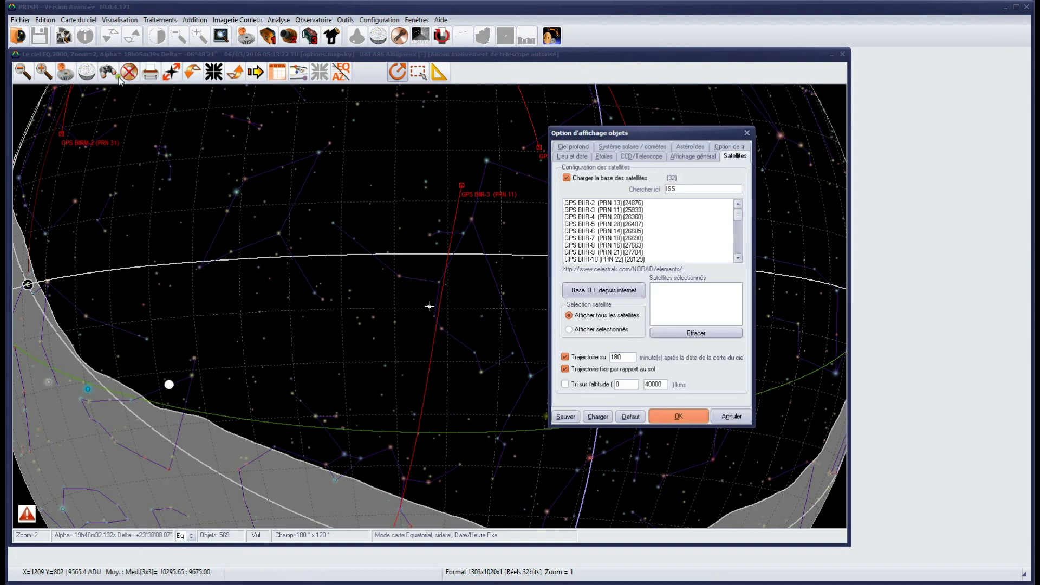